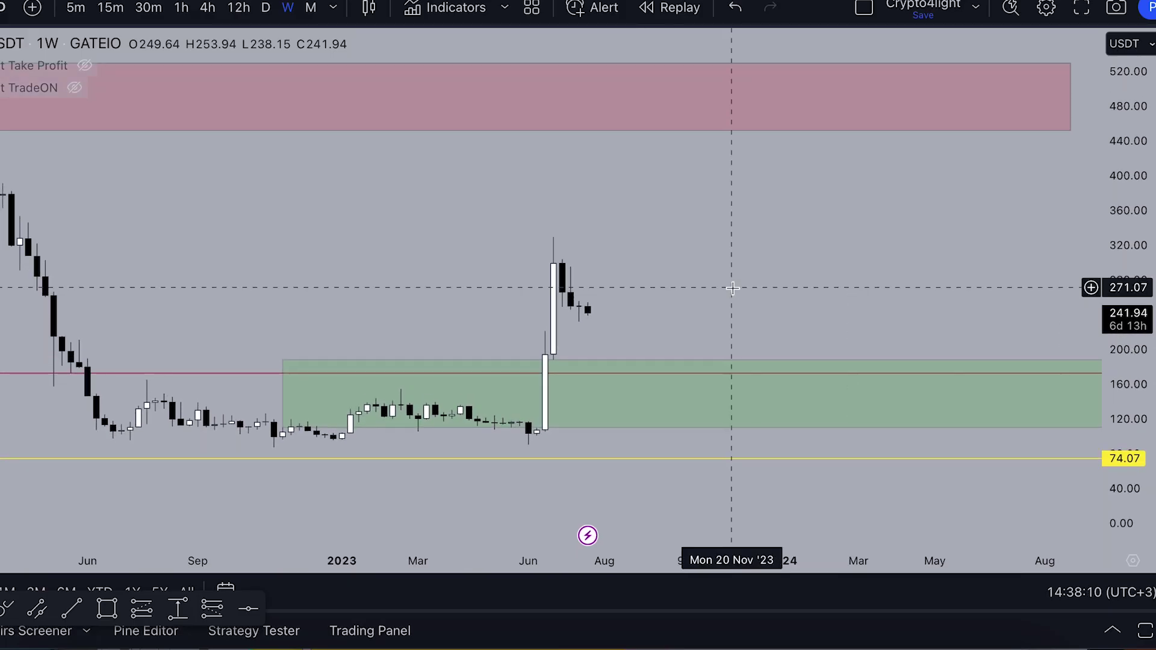
Examine the weekly price chart around the latest rally, the green support zone and the yellow 74.07 line.
left_click_drag(732, 289, 773, 266)
scroll(772, 266, "up", 1)
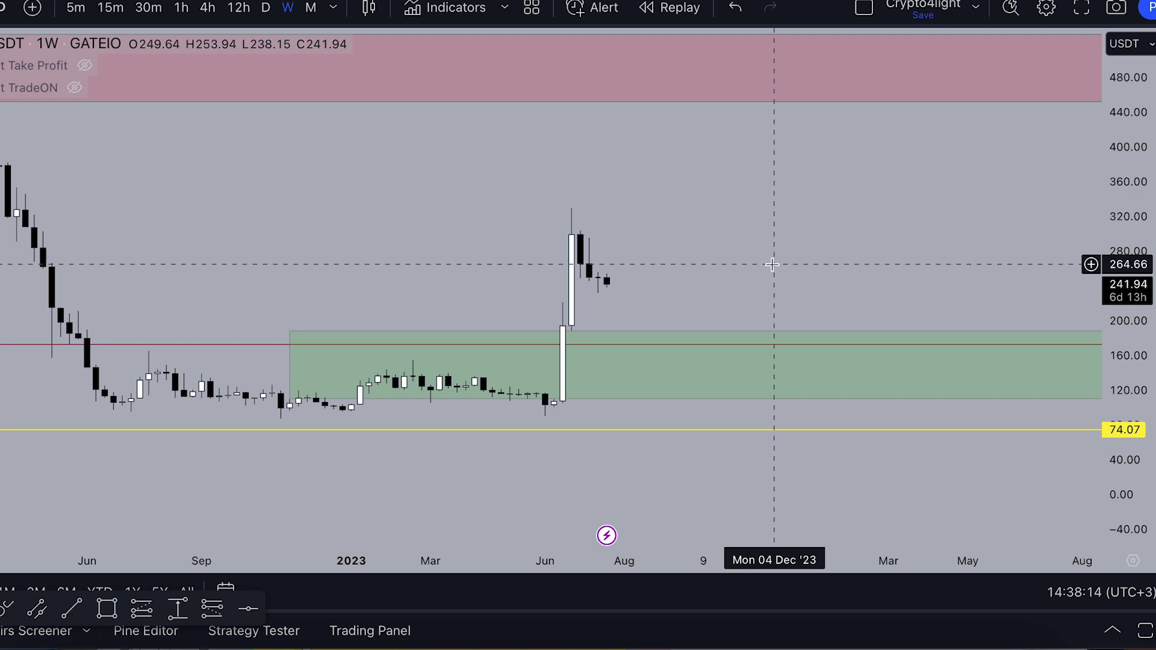
scroll(773, 265, "up", 2)
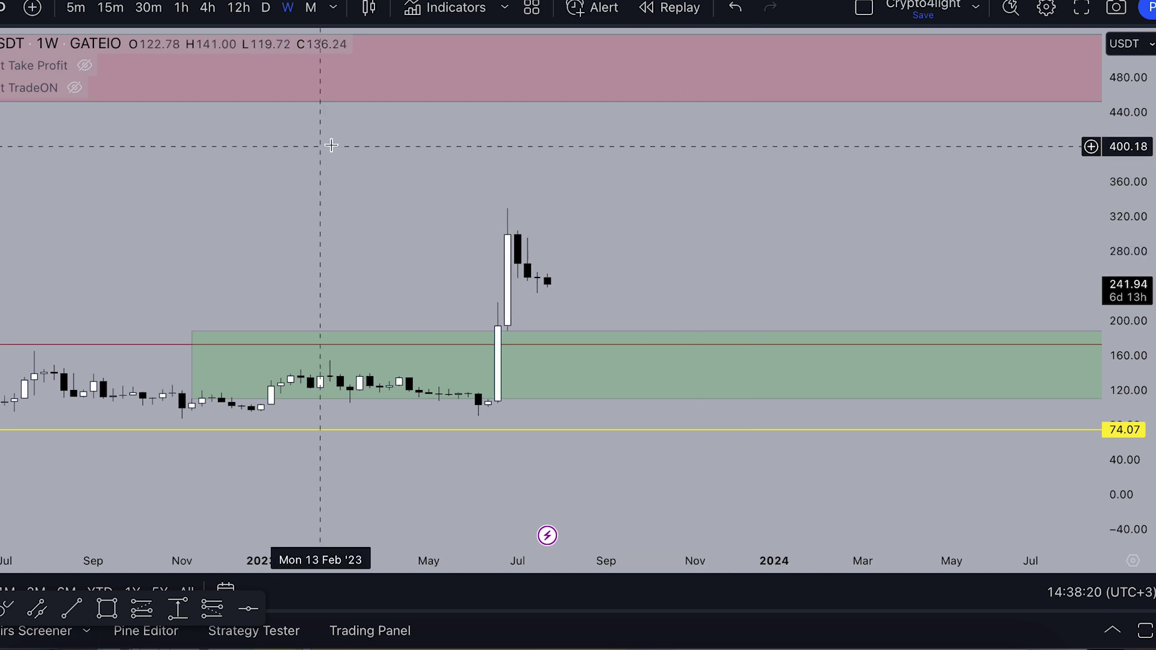
left_click_drag(729, 241, 674, 243)
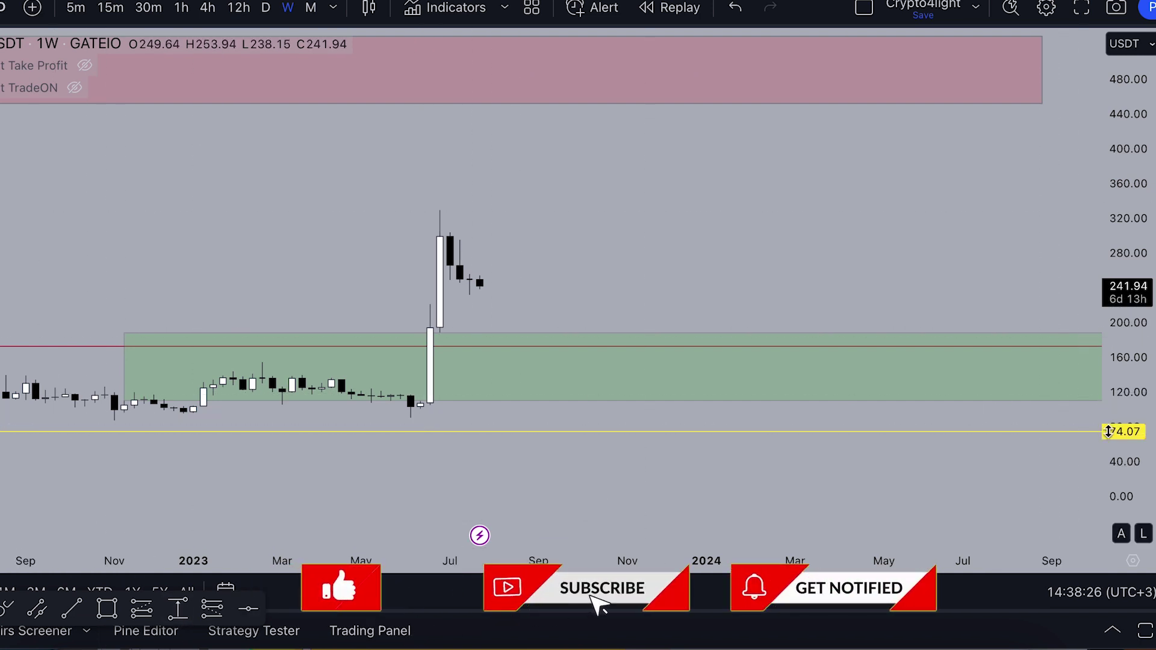
left_click_drag(1141, 448, 1122, 197)
left_click_drag(187, 252, 206, 121)
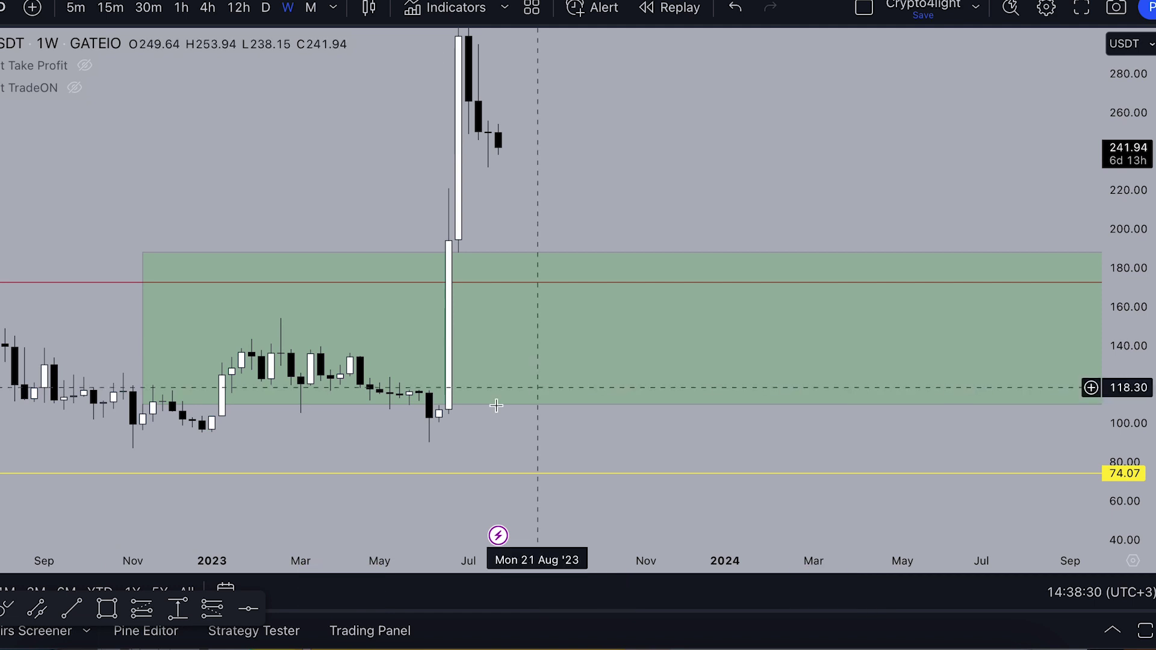
mouse_move(428, 443)
left_mouse_down()
mouse_move(614, 147)
mouse_move(617, 88)
mouse_move(562, 223)
mouse_move(579, 122)
mouse_move(440, 95)
left_mouse_up()
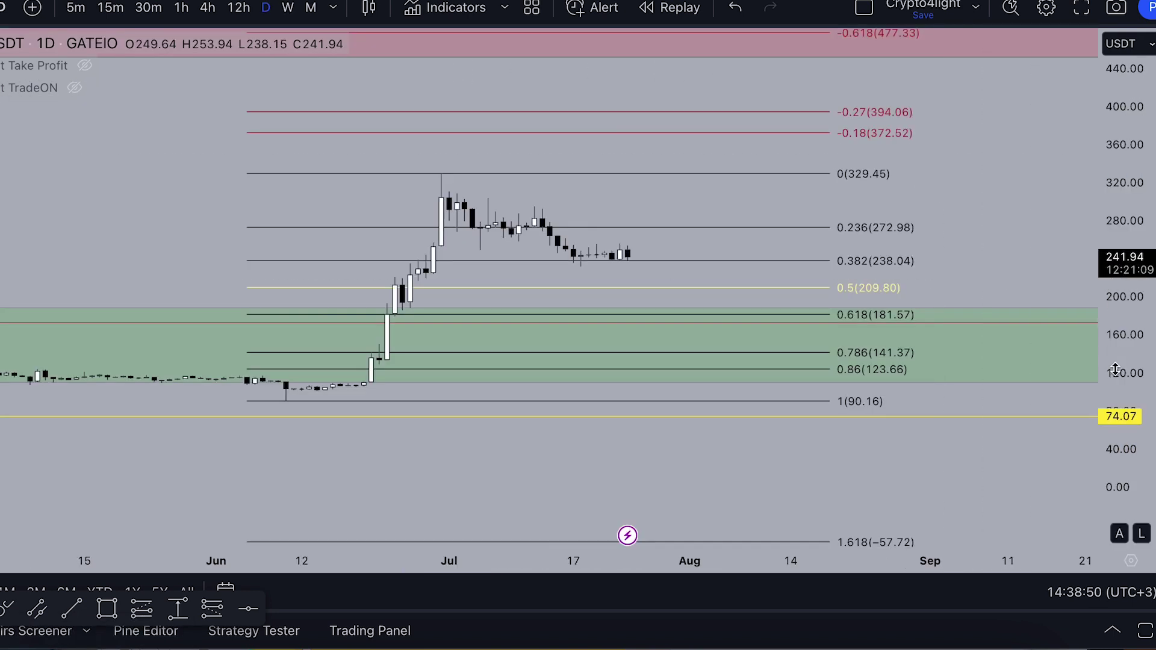
Examine the daily candles against the 0.236, 0.382 and 0.5 Fibonacci retracement levels of the latest rally.
left_click_drag(1116, 369, 1111, 203)
left_click_drag(976, 205, 878, 209)
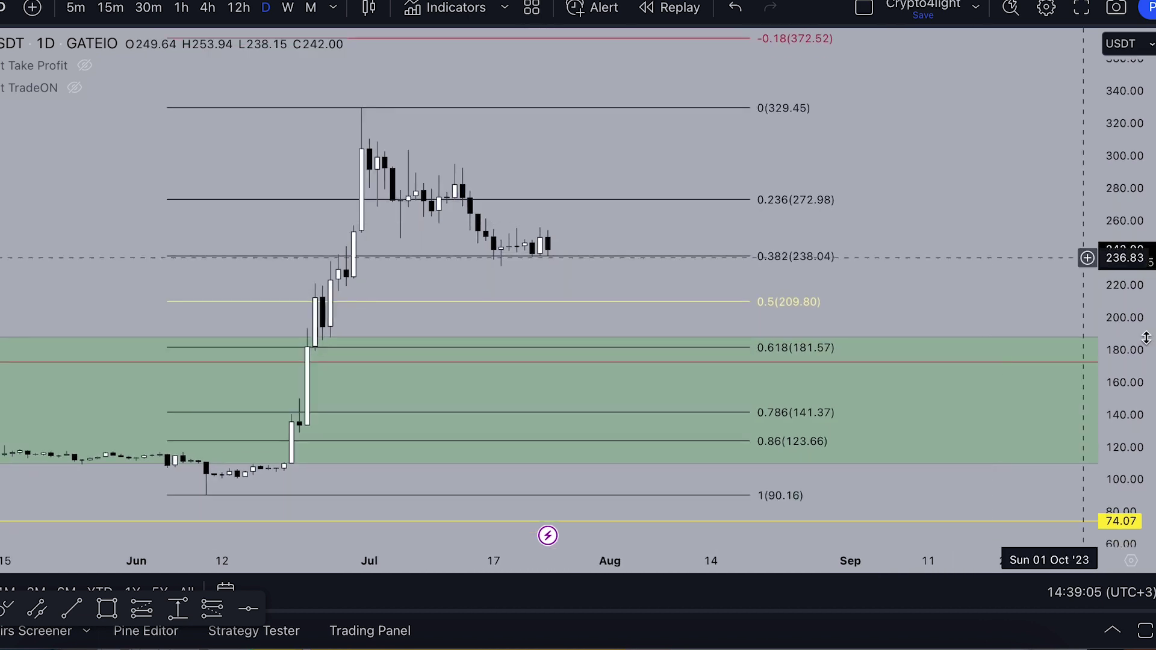
scroll(1023, 78, "up", 5)
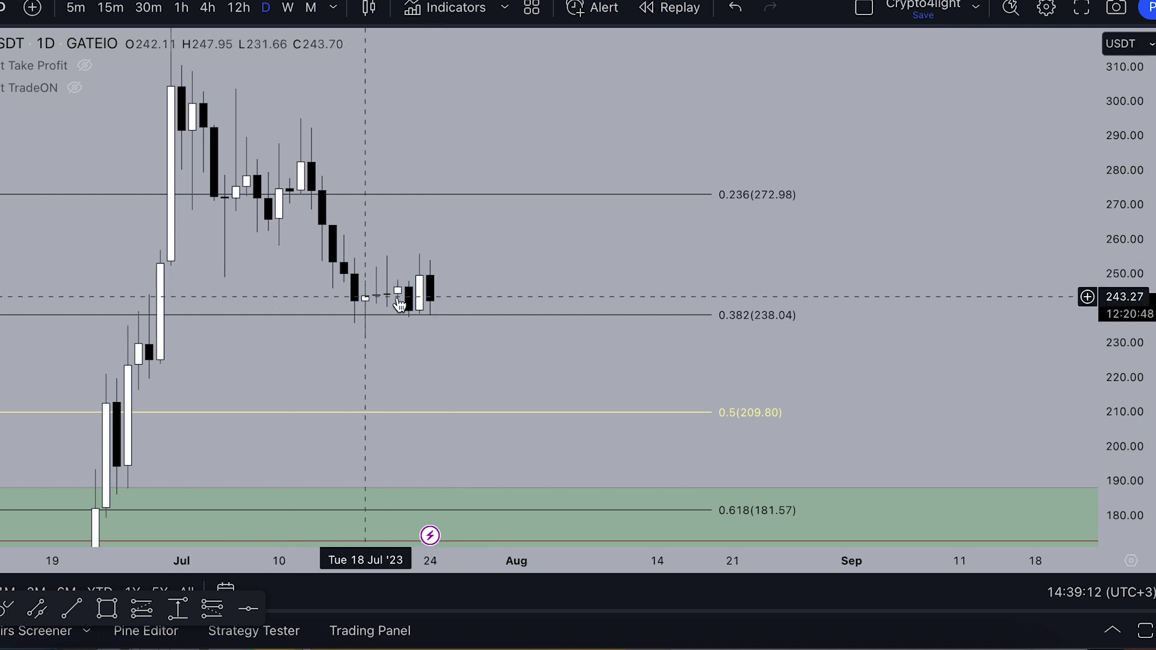
scroll(462, 271, "down", 3)
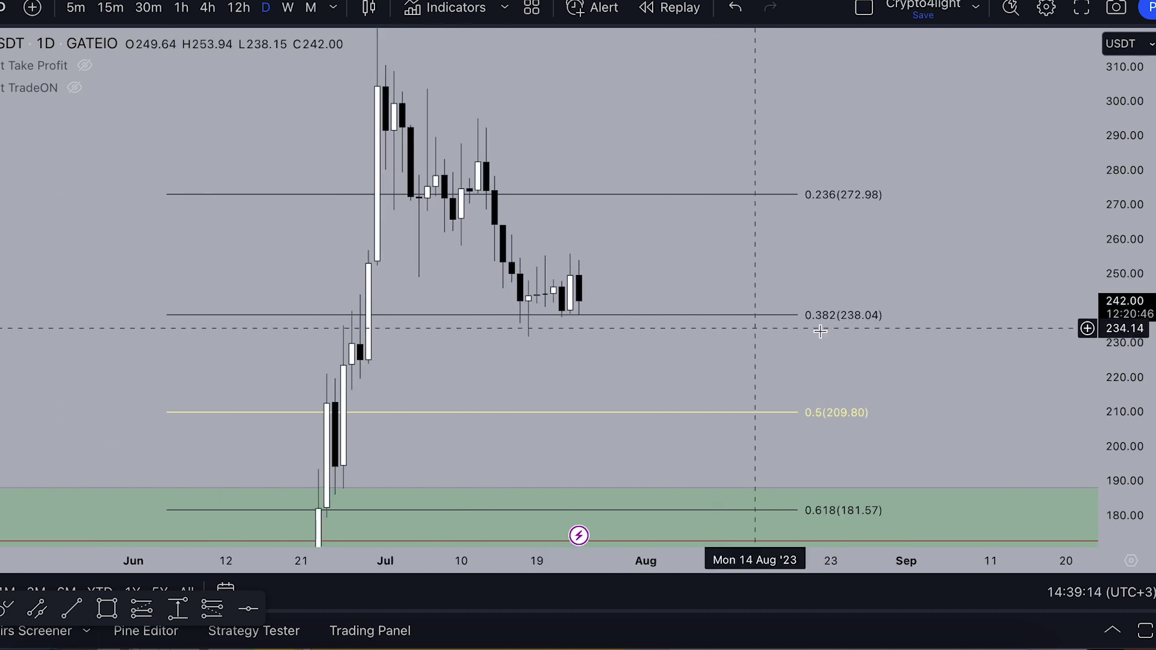
left_click_drag(1149, 215, 1130, 311)
left_click_drag(983, 310, 948, 199)
left_click_drag(1134, 253, 1129, 448)
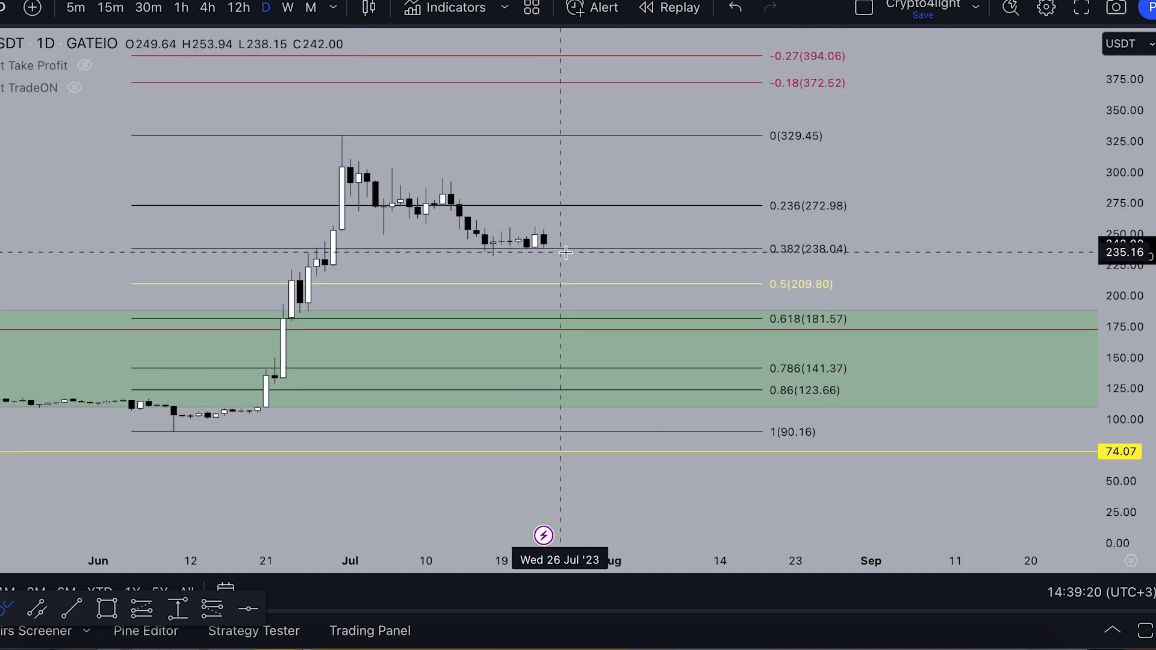
Sketch two crossing freehand strokes over the daily candles and Fibonacci levels, and undo the strokes.
mouse_move(822, 278)
left_mouse_down()
mouse_move(521, 296)
mouse_move(795, 302)
left_mouse_up()
left_click(735, 7)
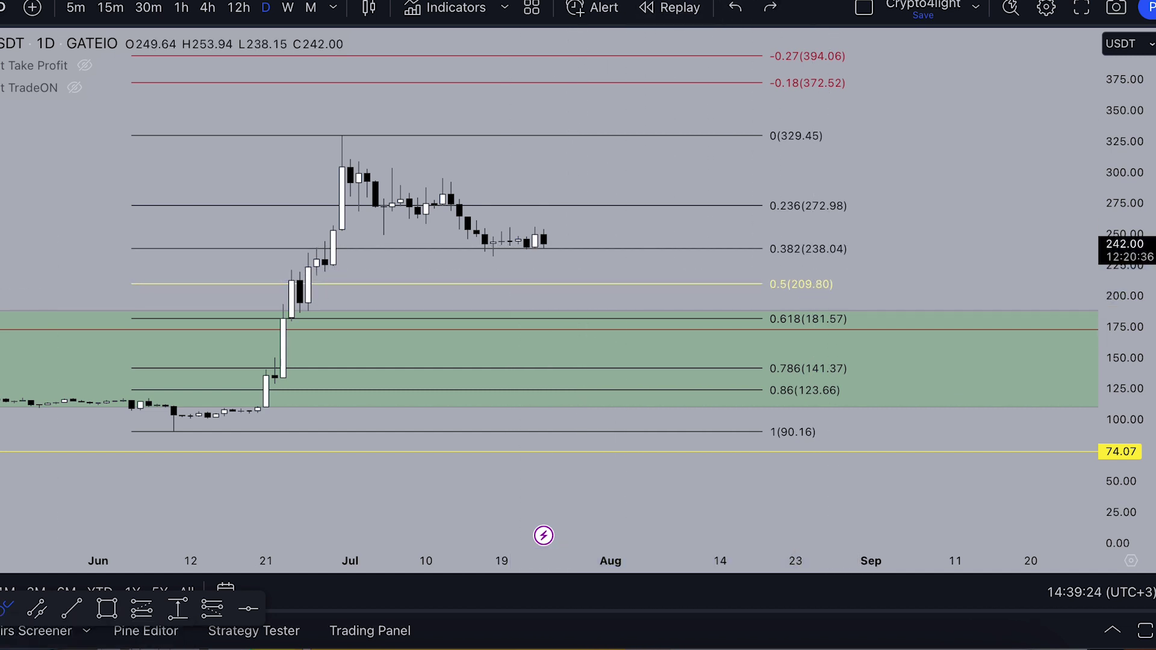
left_click_drag(295, 101, 586, 320)
left_click_drag(0, 469, 691, 124)
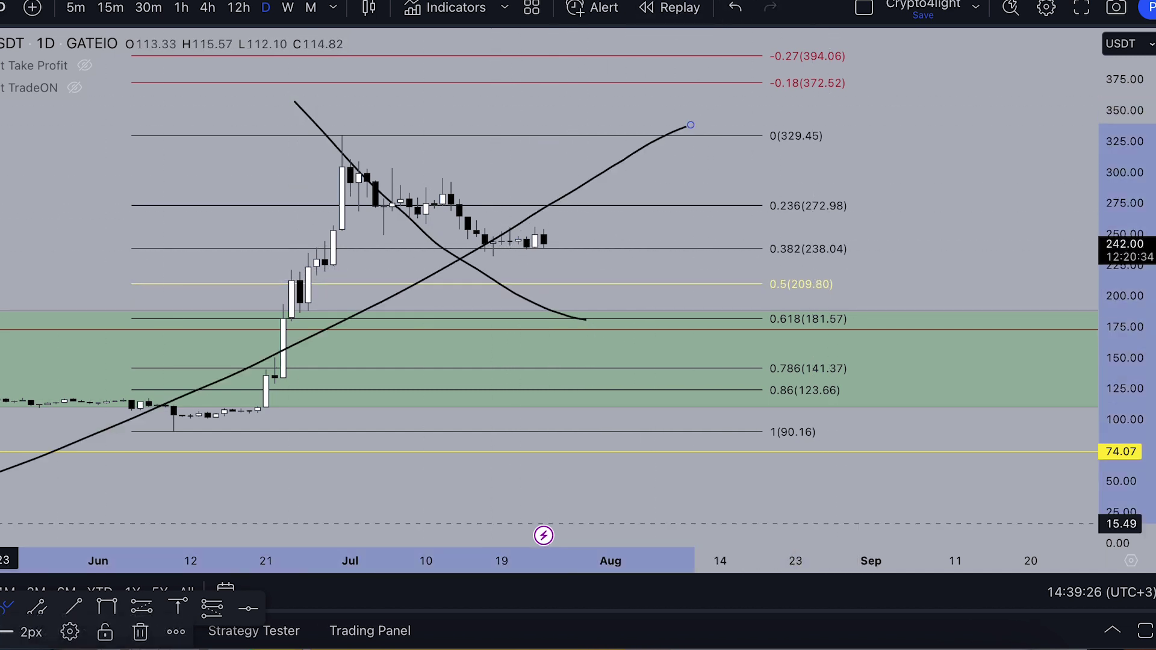
left_click(736, 7)
left_click(735, 8)
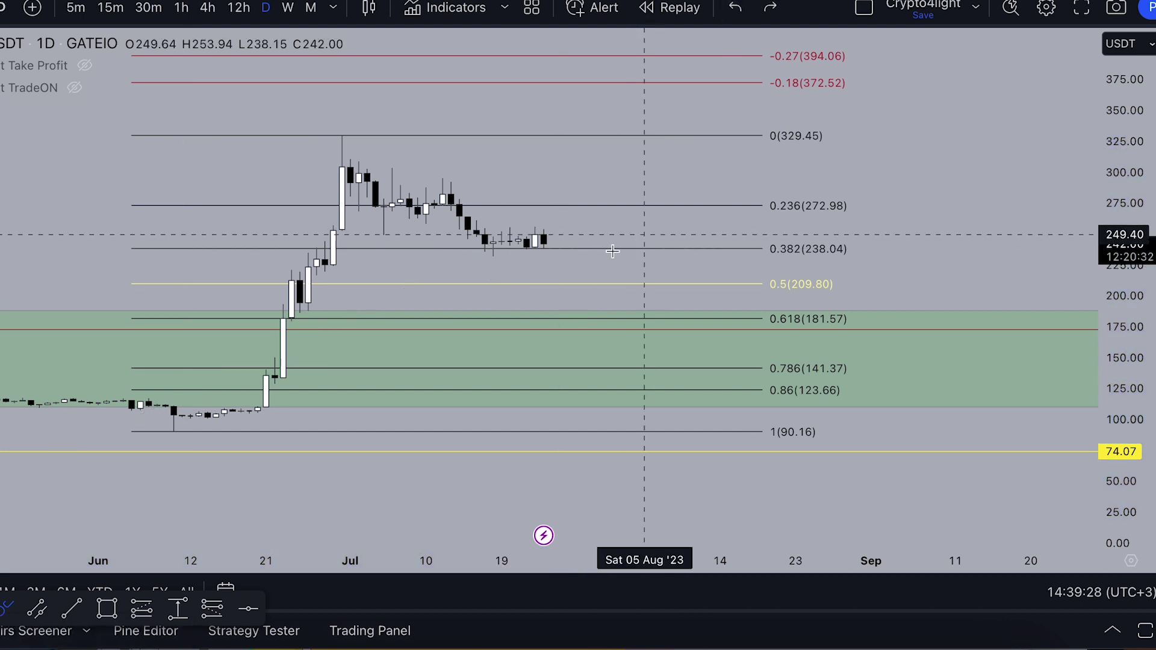
Examine the daily price action from late 2022 to July 2023 in relation to the green support zone.
left_click_drag(1114, 356, 1112, 262)
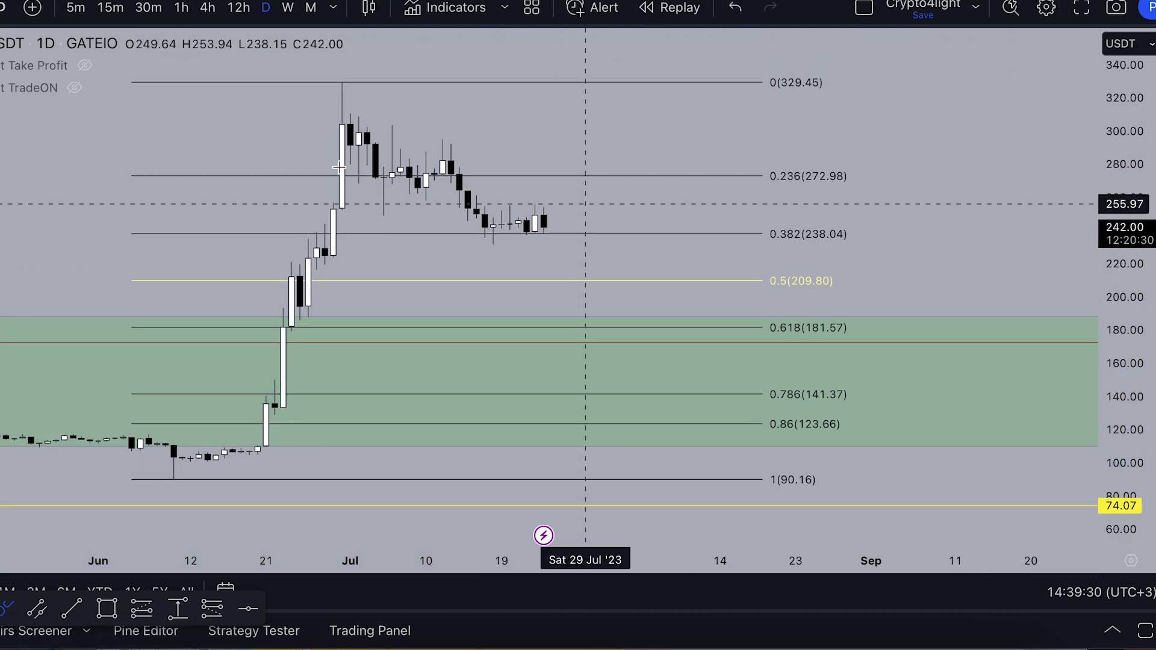
left_click(1, 53)
scroll(60, 206, "down", 4)
left_click_drag(192, 213, 26, 211)
scroll(90, 223, "down", 6)
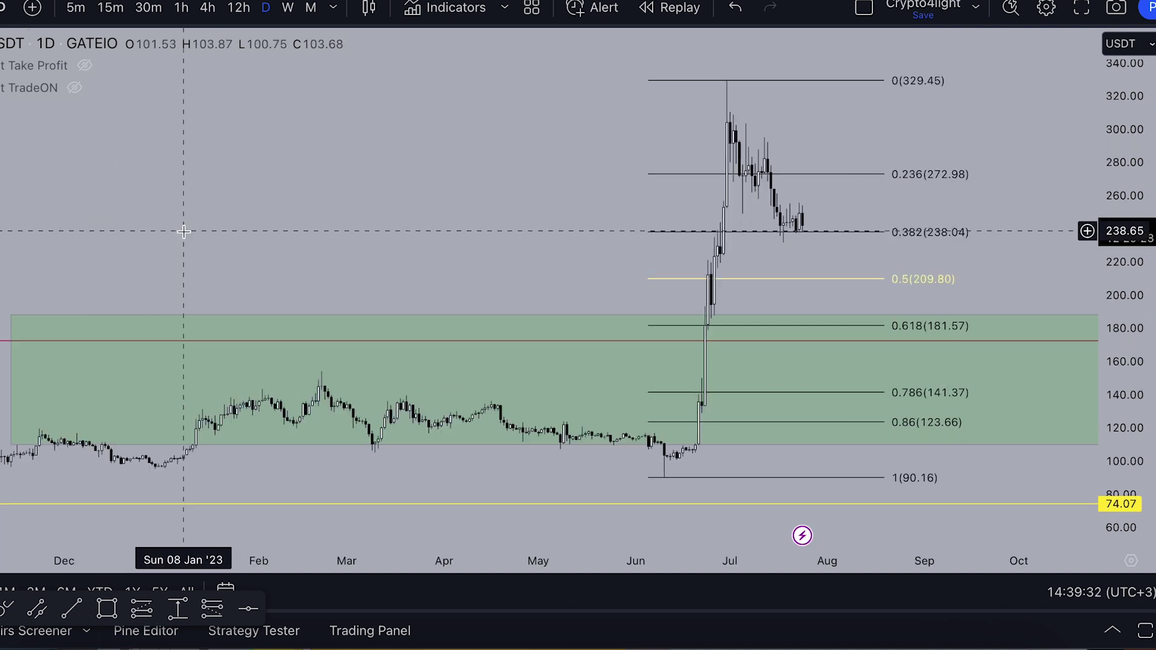
scroll(184, 230, "down", 3)
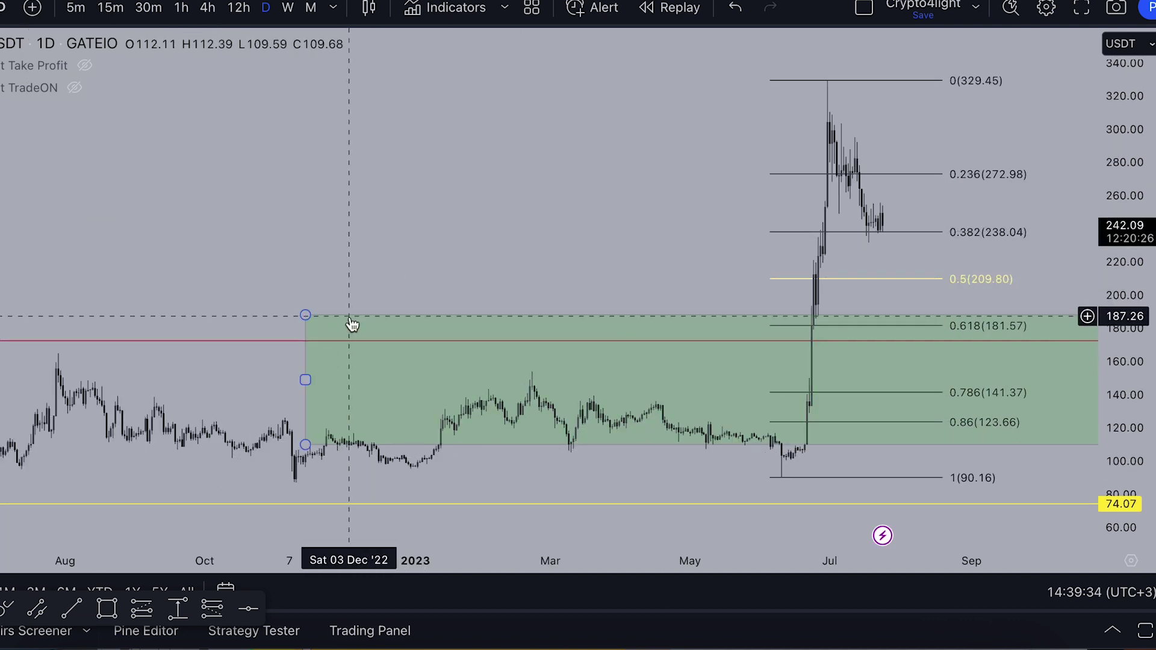
left_click_drag(487, 257, 230, 227)
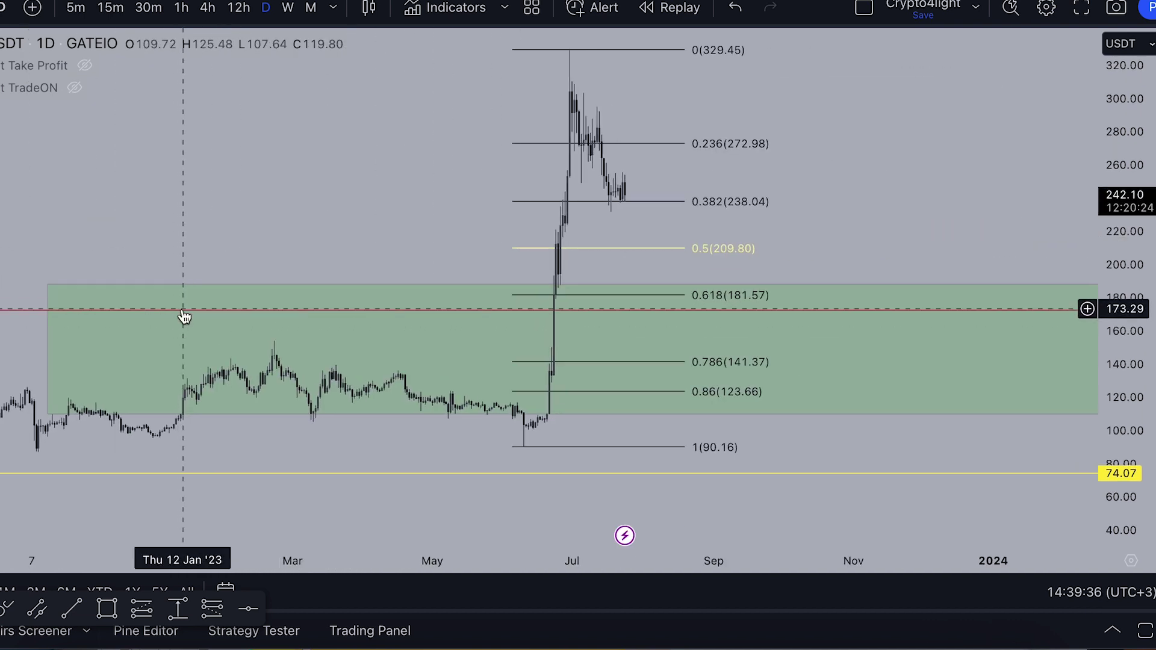
scroll(204, 272, "up", 2)
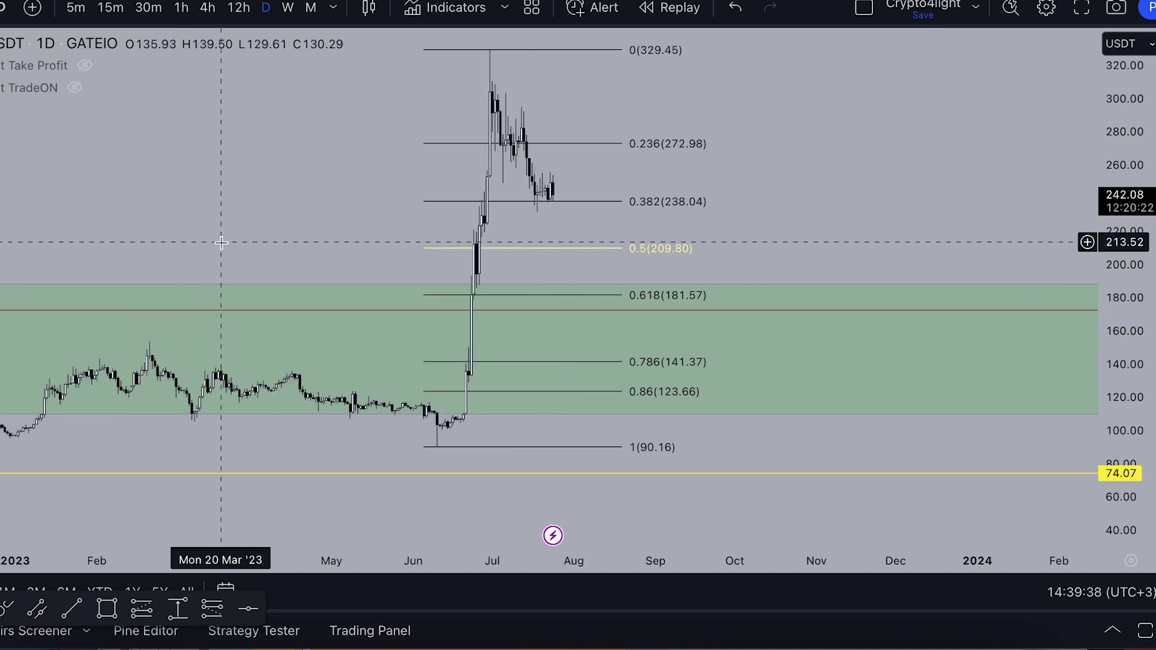
scroll(269, 244, "right", 5)
left_click_drag(716, 222, 765, 290)
scroll(685, 241, "up", 3)
left_click_drag(651, 258, 815, 231)
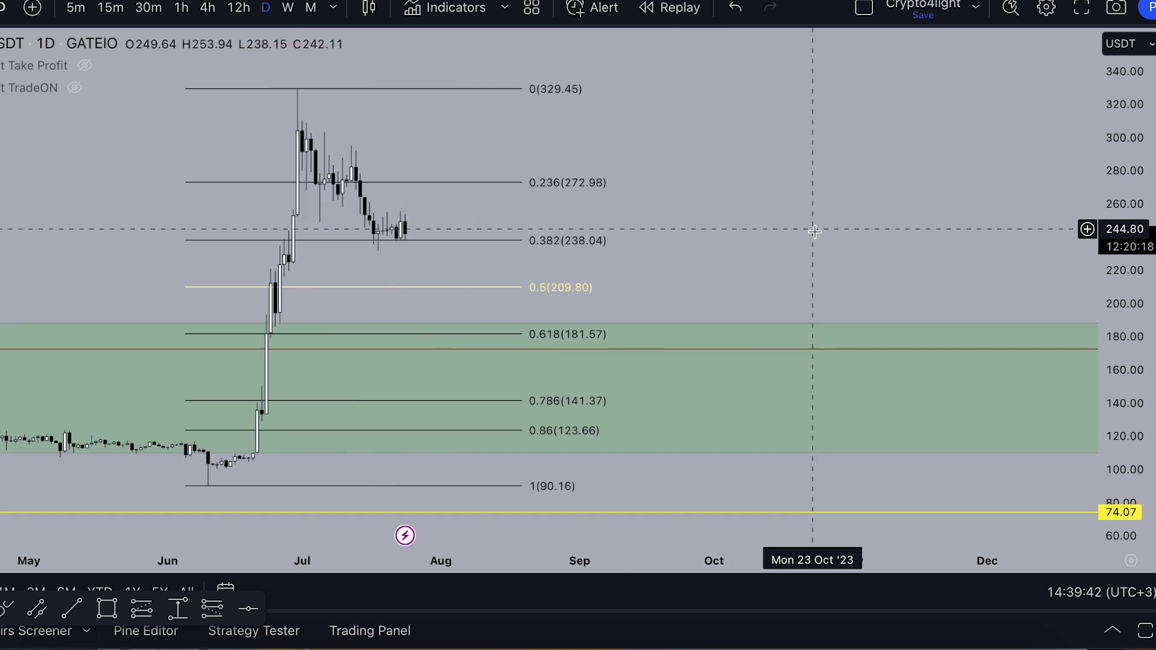
Loop a freehand stroke around the 0.618 Fibonacci level and undo it.
scroll(677, 256, "up", 1)
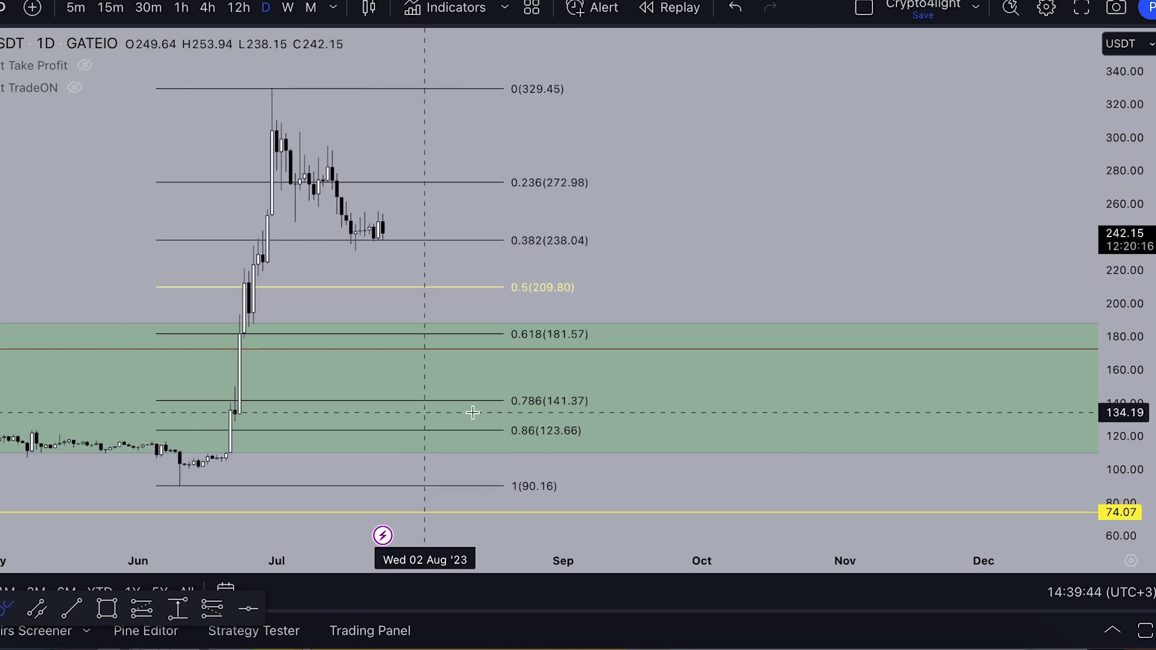
mouse_move(551, 324)
left_mouse_down()
mouse_move(457, 330)
mouse_move(508, 352)
left_mouse_up()
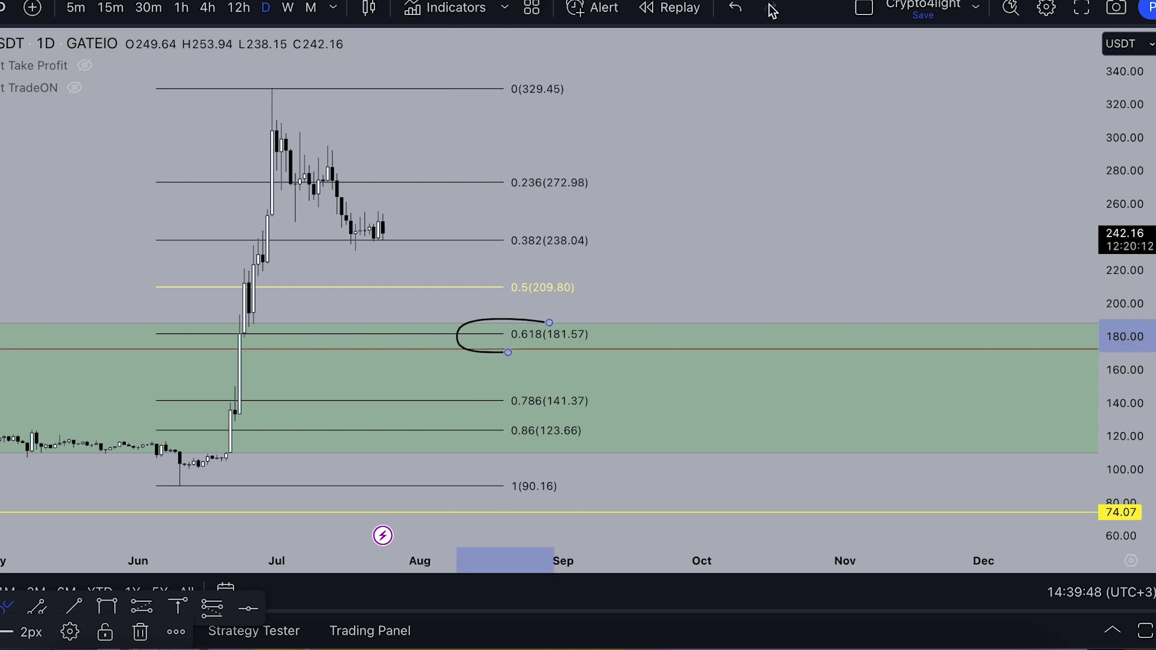
left_click(735, 8)
Examine the larger Fibonacci drawing's -0.18 and -0.27 extension levels relative to the green support zone.
scroll(750, 262, "down", 4)
left_click_drag(912, 211, 407, 209)
scroll(602, 218, "down", 8)
left_click_drag(878, 208, 591, 214)
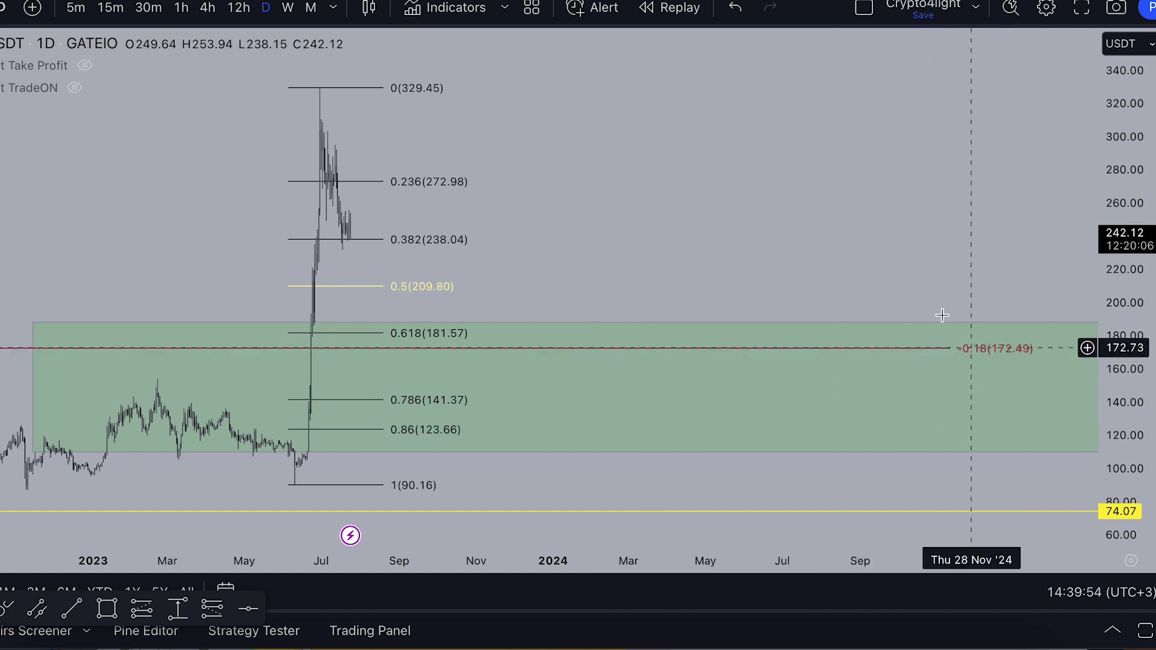
left_click_drag(889, 274, 877, 168)
left_click_drag(1128, 182, 1124, 370)
left_click_drag(908, 209, 877, 117)
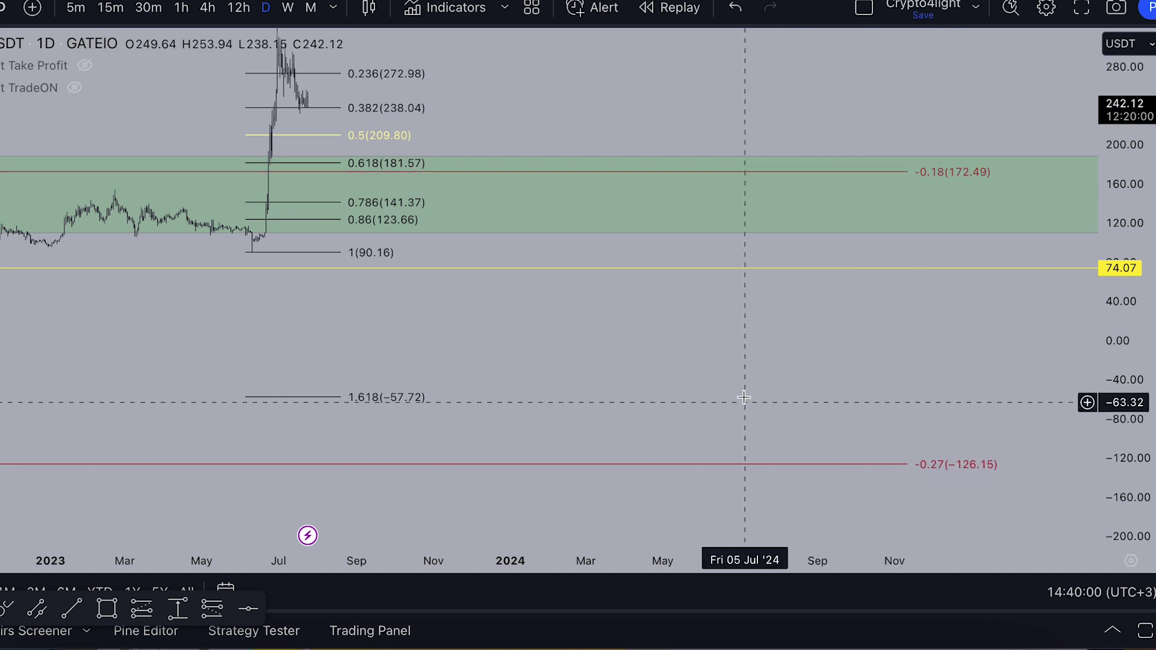
scroll(749, 377, "down", 2)
scroll(749, 378, "up", 3)
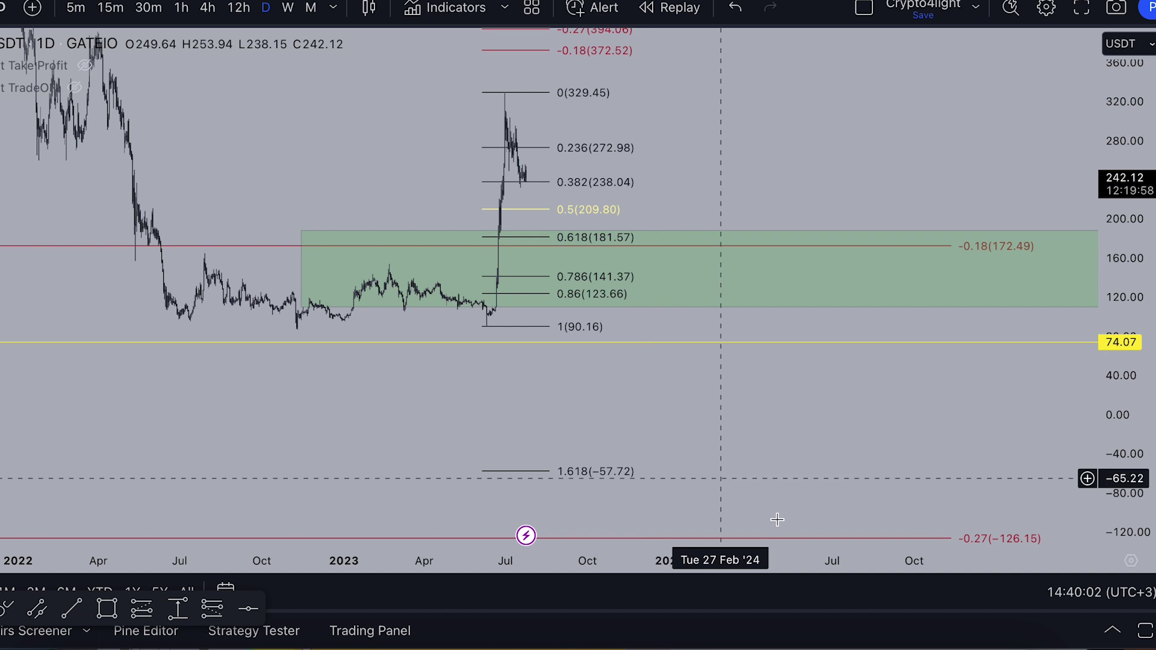
scroll(916, 485, "down", 3)
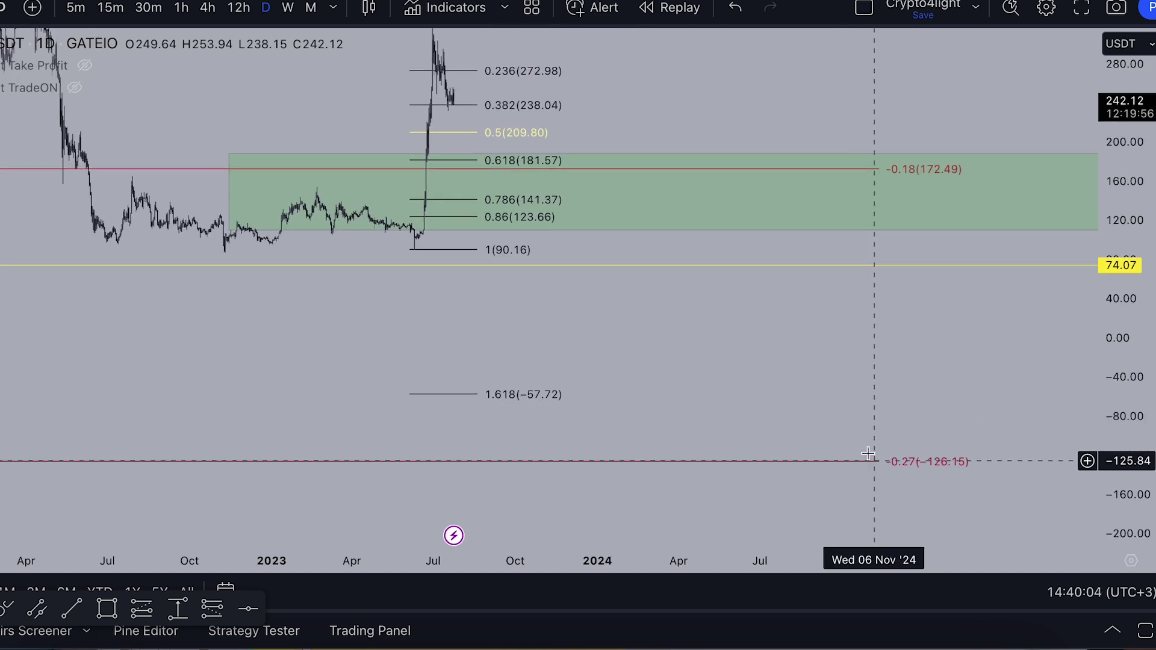
scroll(774, 366, "up", 1)
left_click_drag(663, 354, 896, 454)
scroll(896, 455, "up", 3)
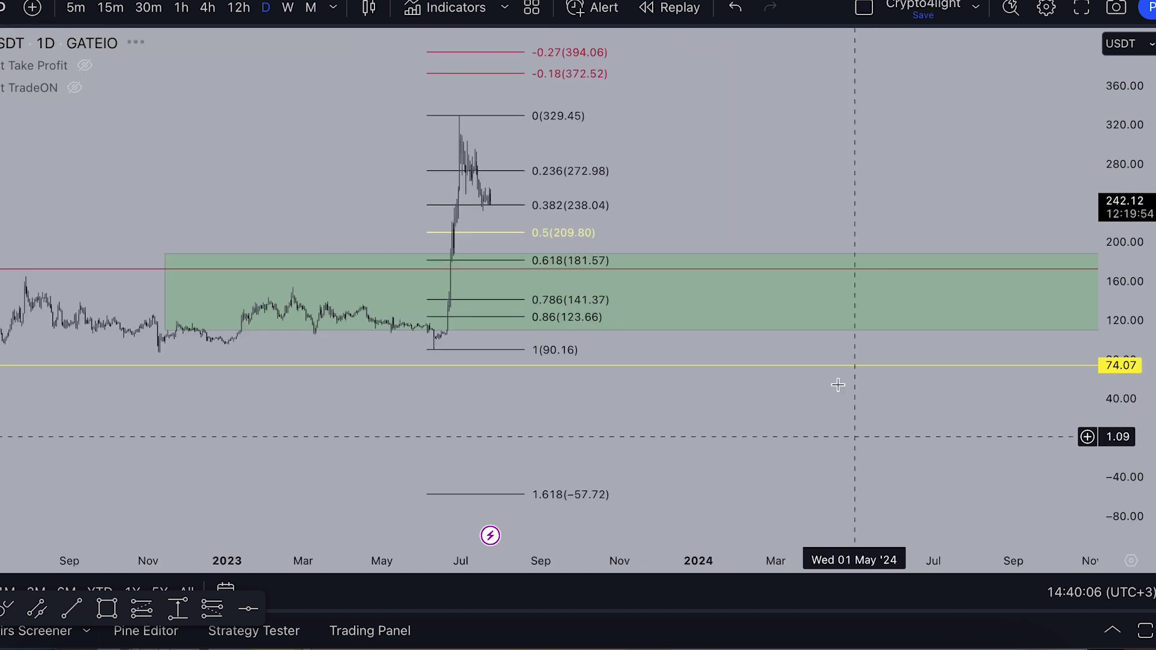
Inspect the June and July rally at closer range with its retracement levels from 0 to 1.
scroll(814, 196, "up", 2)
scroll(609, 214, "down", 2)
left_click_drag(759, 182, 861, 226)
scroll(795, 298, "up", 4)
left_click_drag(736, 250, 999, 295)
left_click_drag(1131, 330, 1130, 190)
scroll(783, 241, "up", 3)
left_click_drag(776, 244, 936, 131)
scroll(898, 181, "up", 2)
scroll(898, 181, "down", 1)
left_click_drag(886, 180, 759, 219)
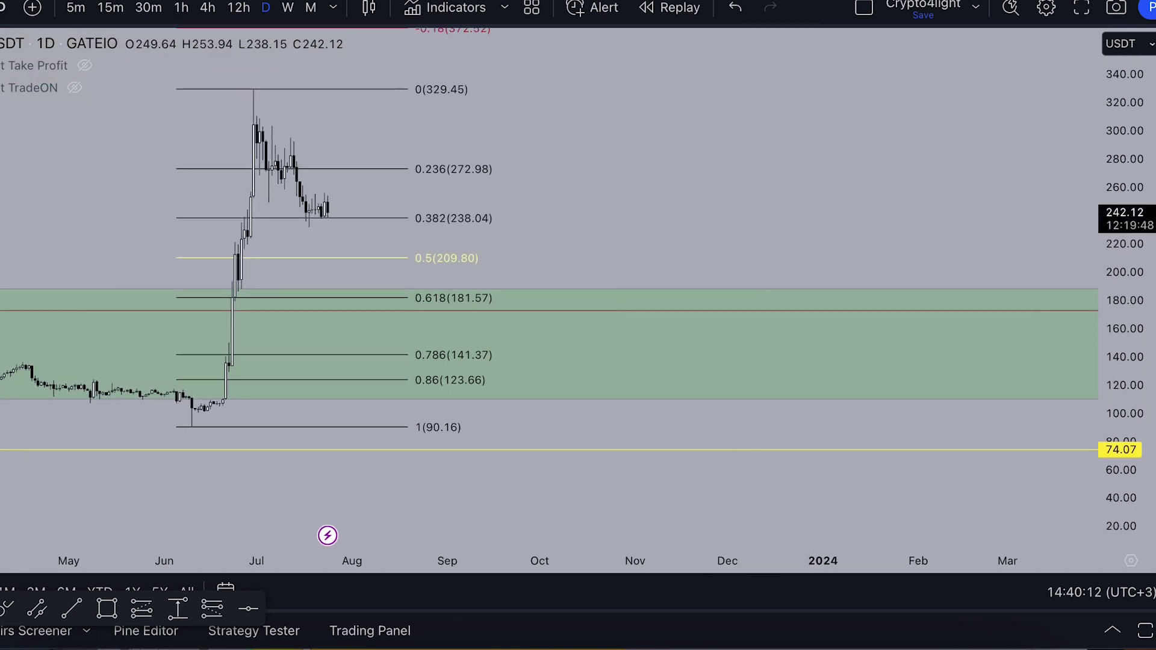
Loop a freehand stroke around the yellow 74.07 line and trace the line back to its December 2018 low.
left_click(1, 148)
left_click(12, 153)
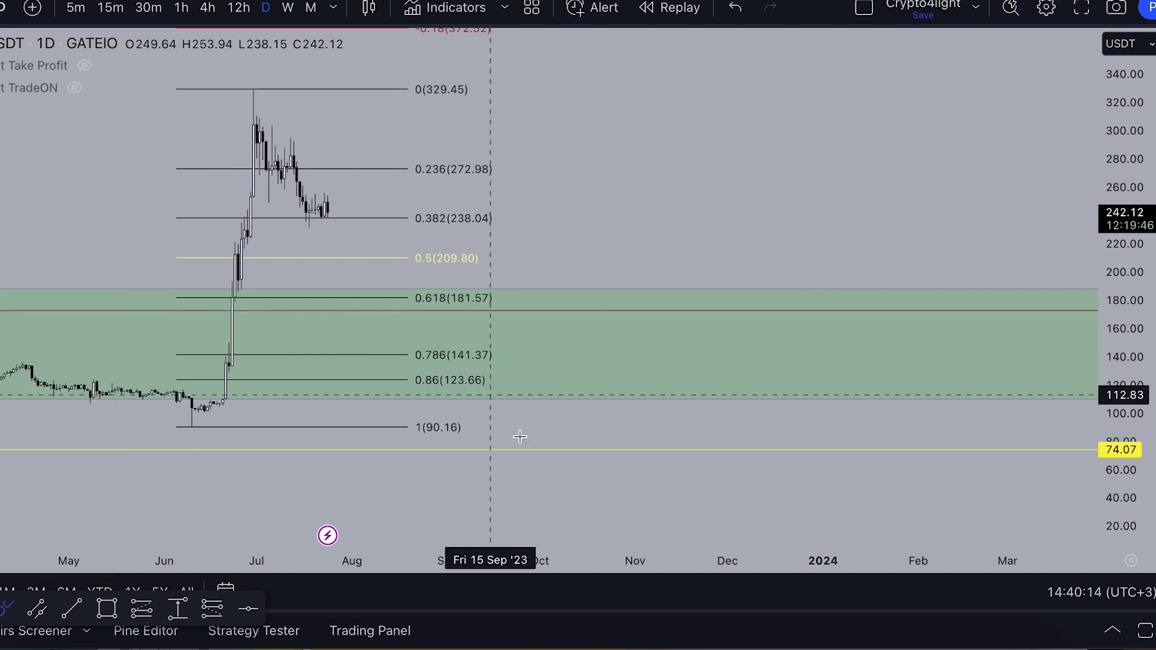
mouse_move(589, 444)
left_mouse_down()
mouse_move(439, 447)
mouse_move(562, 474)
left_mouse_up()
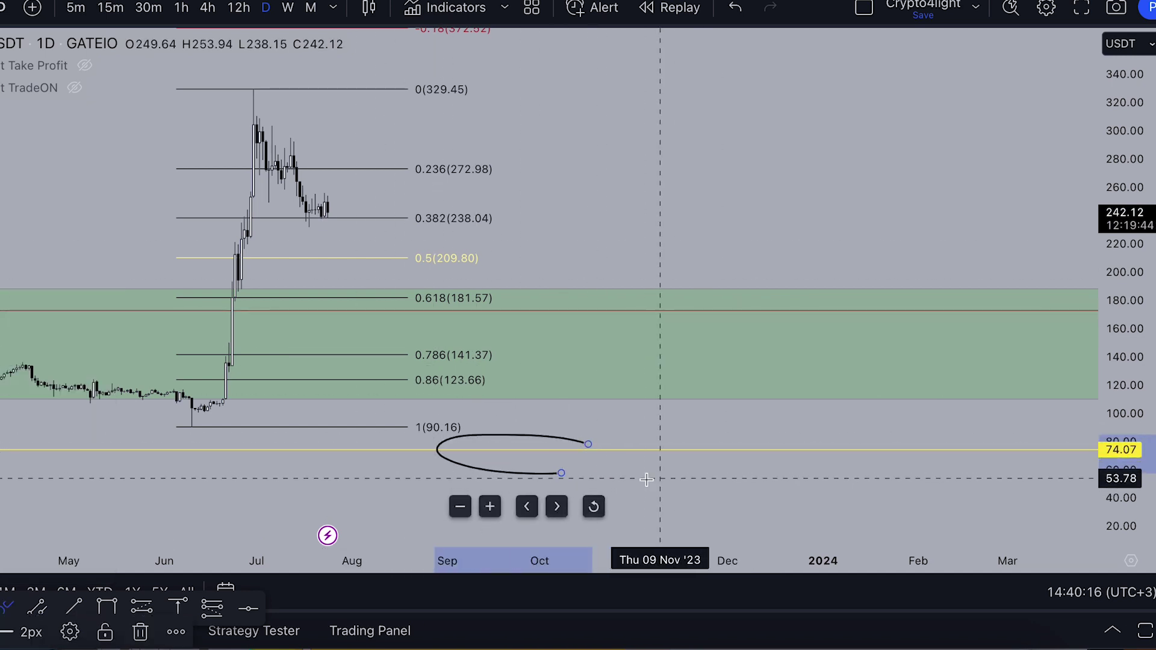
scroll(627, 455, "down", 10)
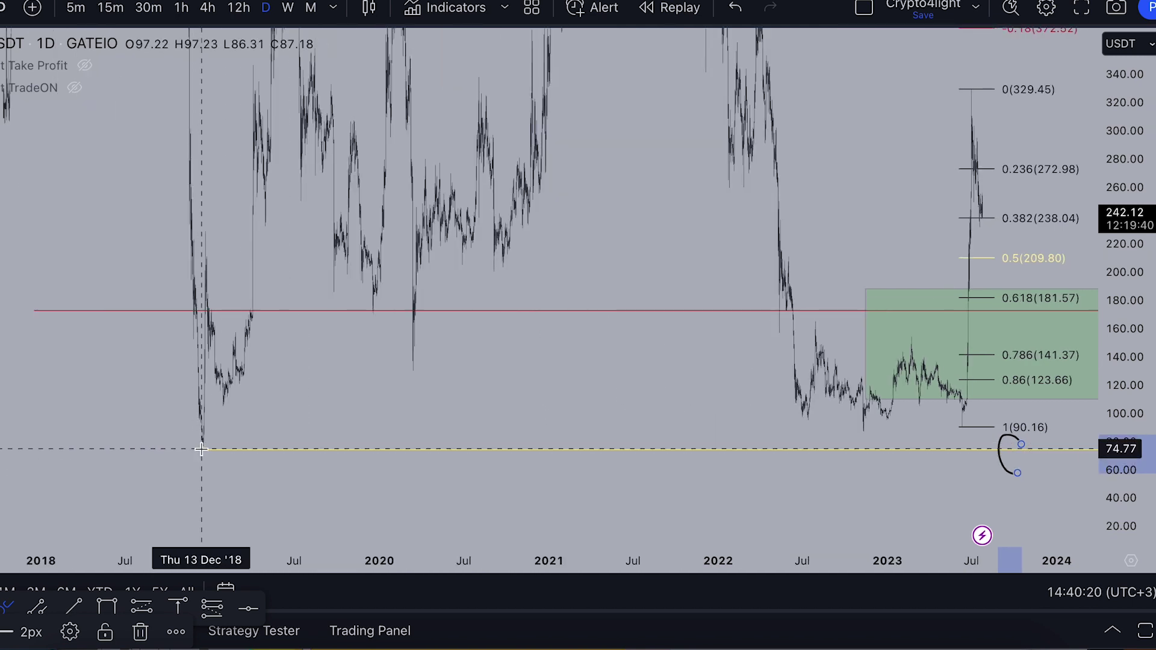
key("ctrl+z")
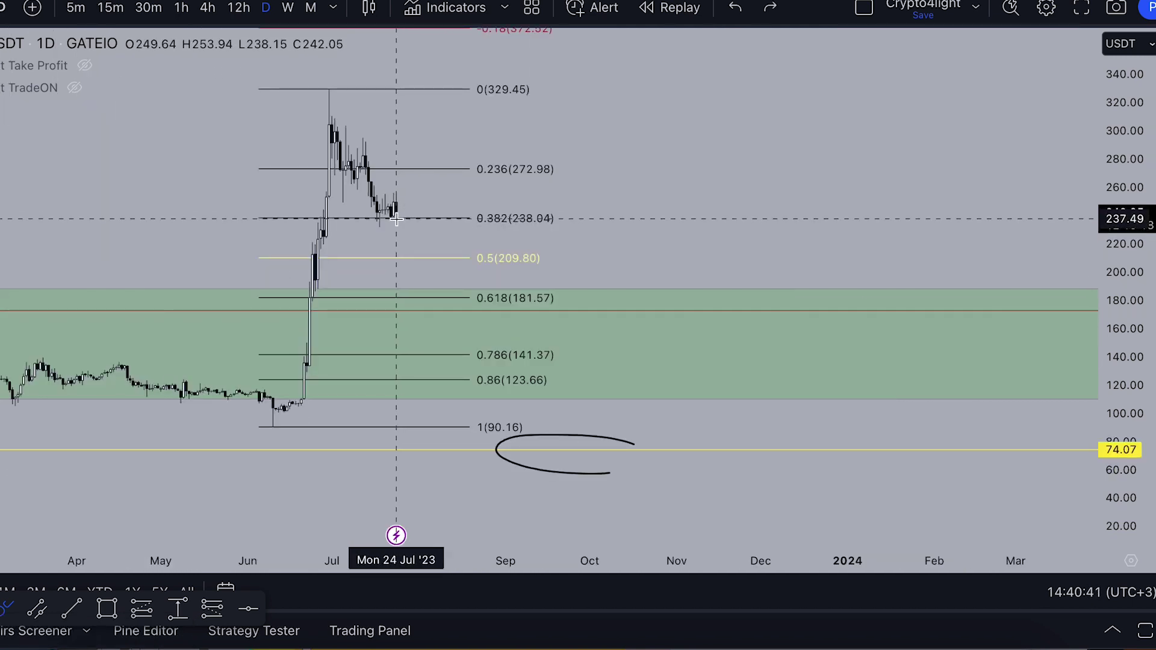
Sketch a freehand drop path from the latest candle into the green zone above the 0.786 level, and undo it.
left_click_drag(396, 220, 412, 198)
left_click_drag(426, 253, 447, 337)
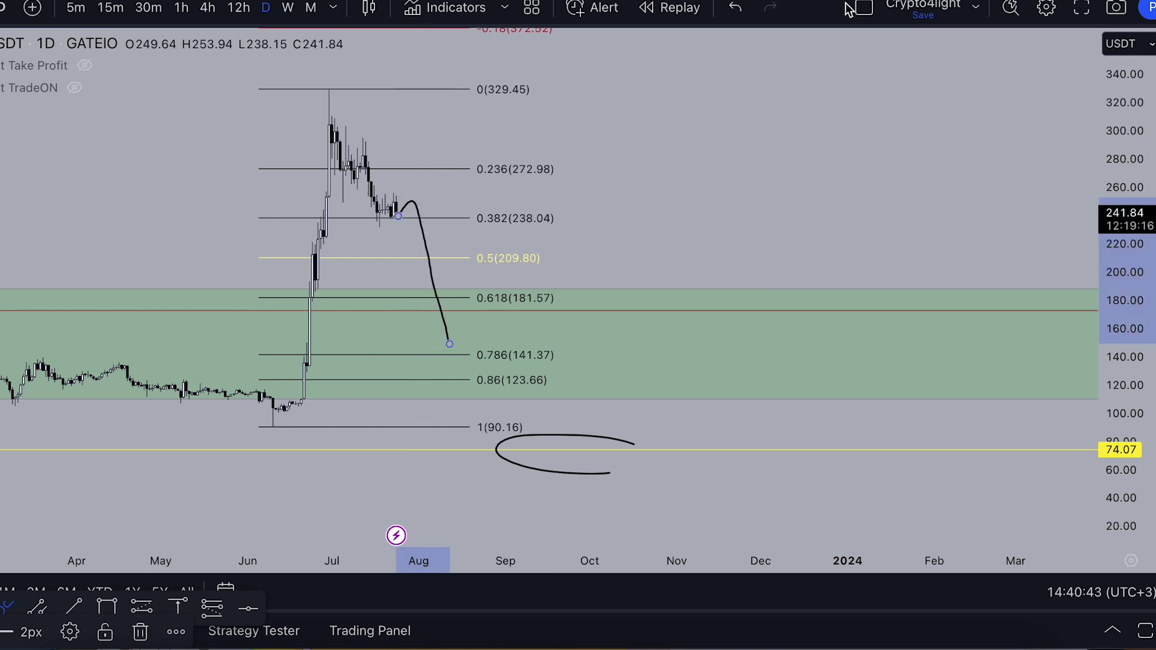
left_click(736, 8)
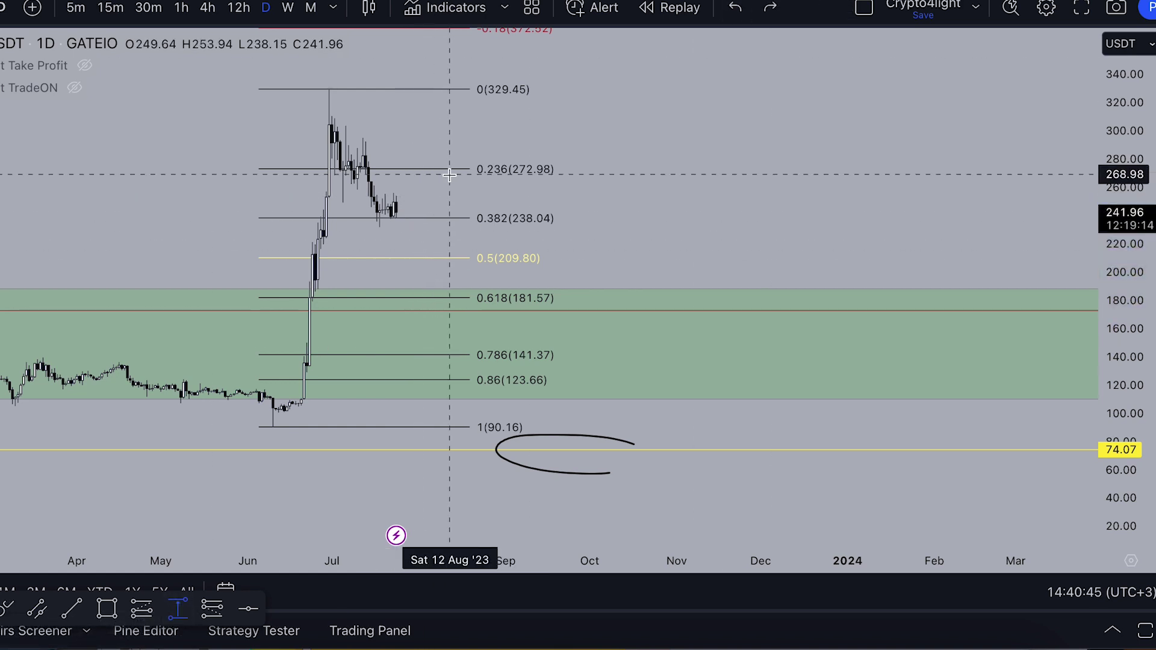
Measure the price drop from the 0.382 Fibonacci level to the 0.786 level and discard the measurement.
left_click(432, 218)
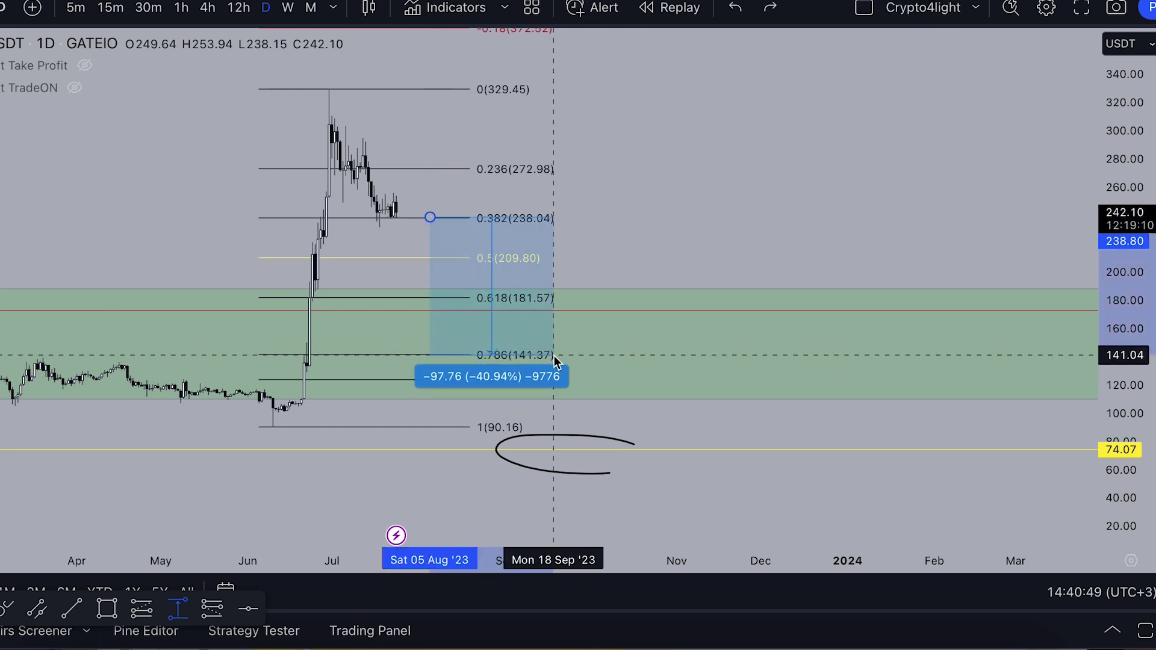
key("Escape")
scroll(555, 357, "down", 3)
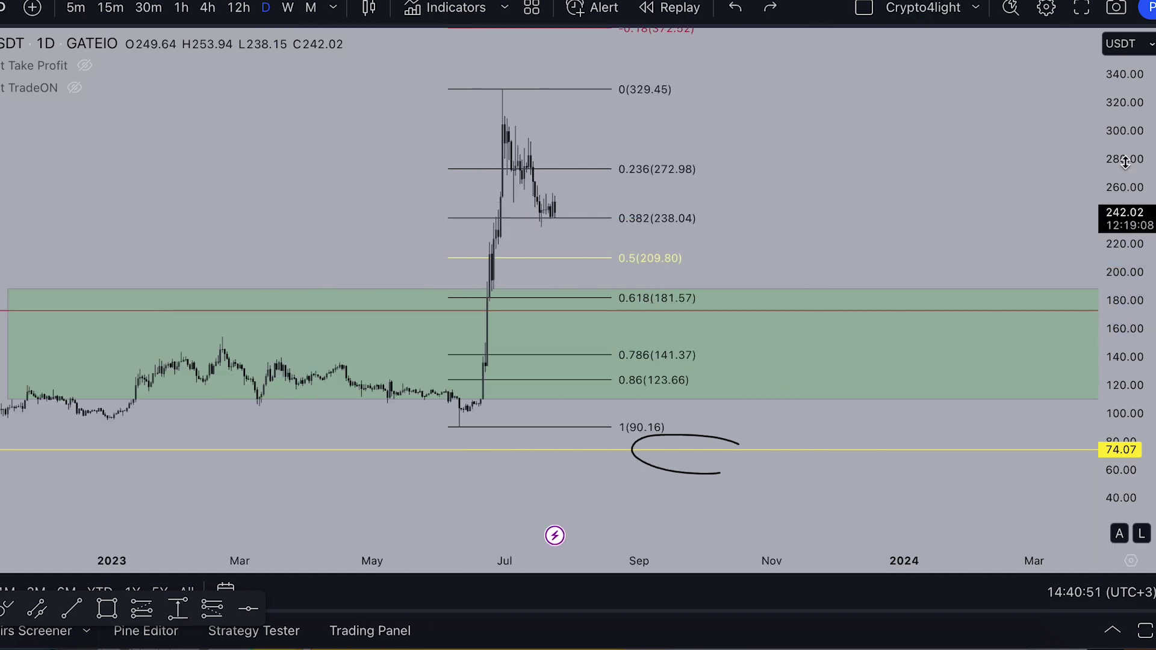
Delete the freehand loop around the yellow 74.07 line.
left_click(733, 440)
key("Delete")
left_click_drag(906, 184, 896, 262)
scroll(999, 234, "up", 2)
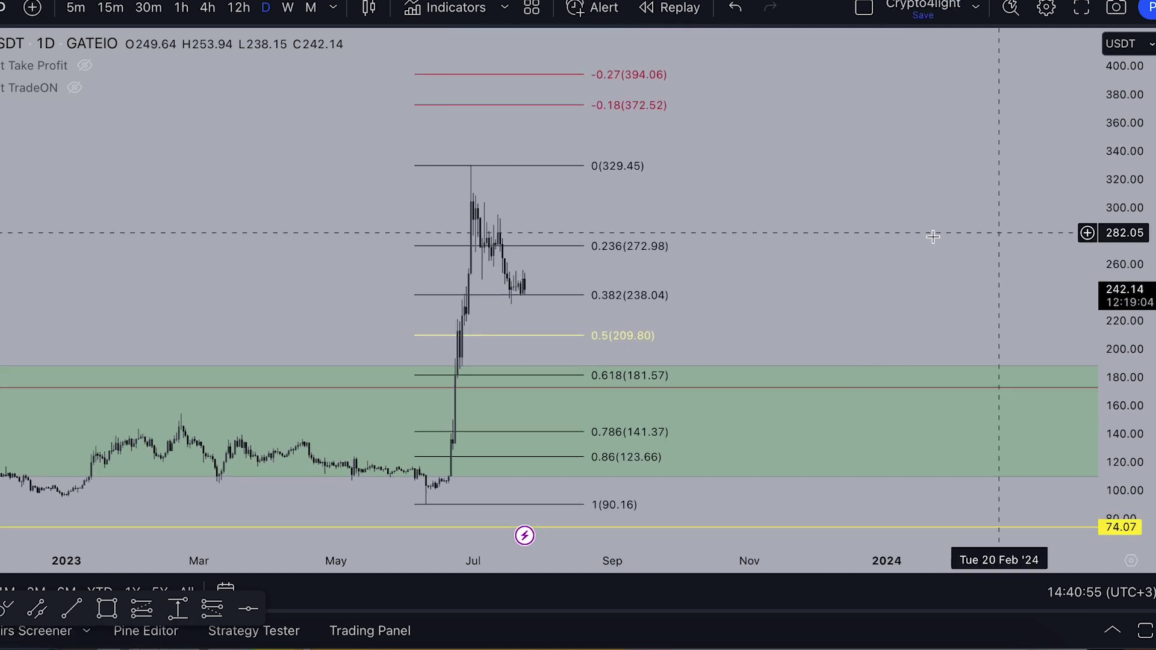
Try freehand strokes near the 0.5 and 0.382 Fibonacci levels on the daily chart, undoing each one.
scroll(797, 295, "up", 3)
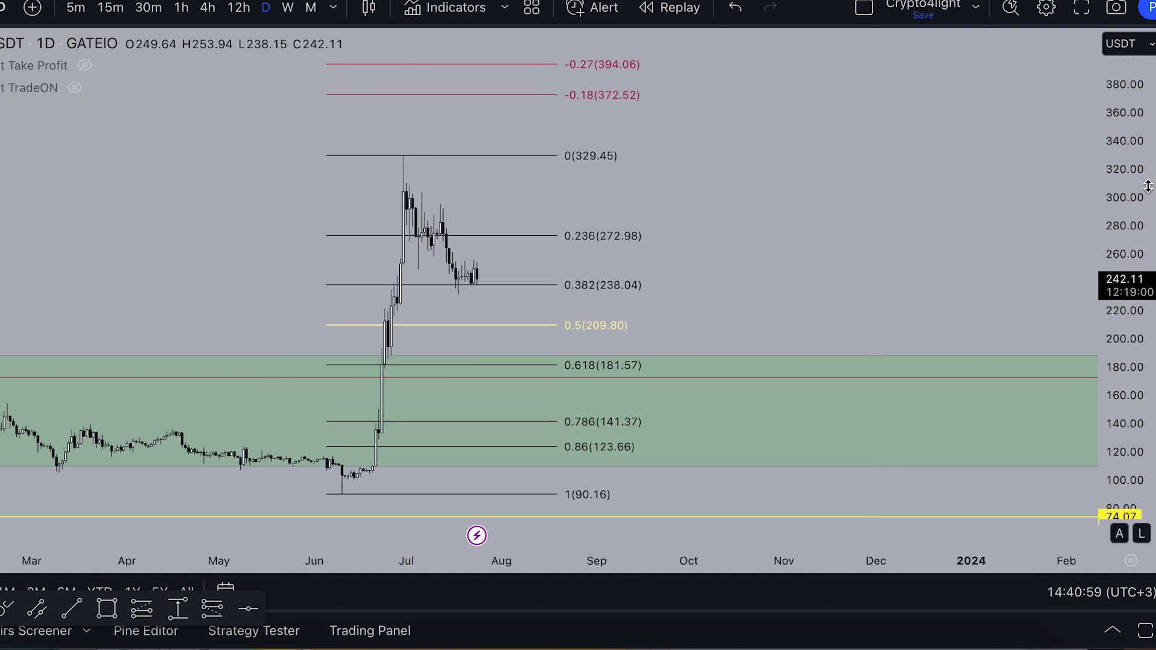
left_click_drag(1149, 188, 1149, 286)
left_click_drag(966, 179, 855, 284)
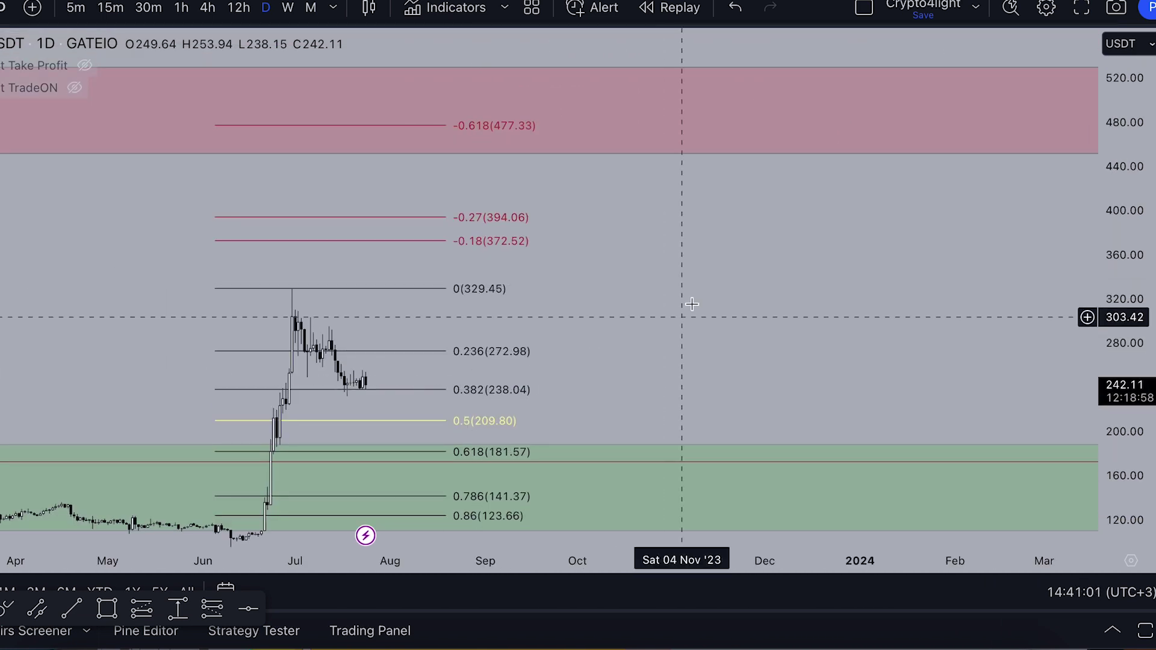
left_click_drag(697, 301, 718, 240)
left_click(5, 609)
mouse_move(517, 326)
left_mouse_down()
mouse_move(464, 331)
mouse_move(541, 324)
left_mouse_up()
left_click(736, 8)
left_click_drag(441, 360, 510, 358)
left_click(736, 8)
Sketch a freehand dip-and-rebound path from the latest candle and a bracket around the -0.18 and -0.27 levels, and delete both strokes.
mouse_move(384, 321)
left_mouse_down()
mouse_move(412, 368)
mouse_move(469, 248)
left_mouse_up()
mouse_move(446, 147)
left_mouse_down()
mouse_move(635, 198)
mouse_move(612, 119)
left_mouse_up()
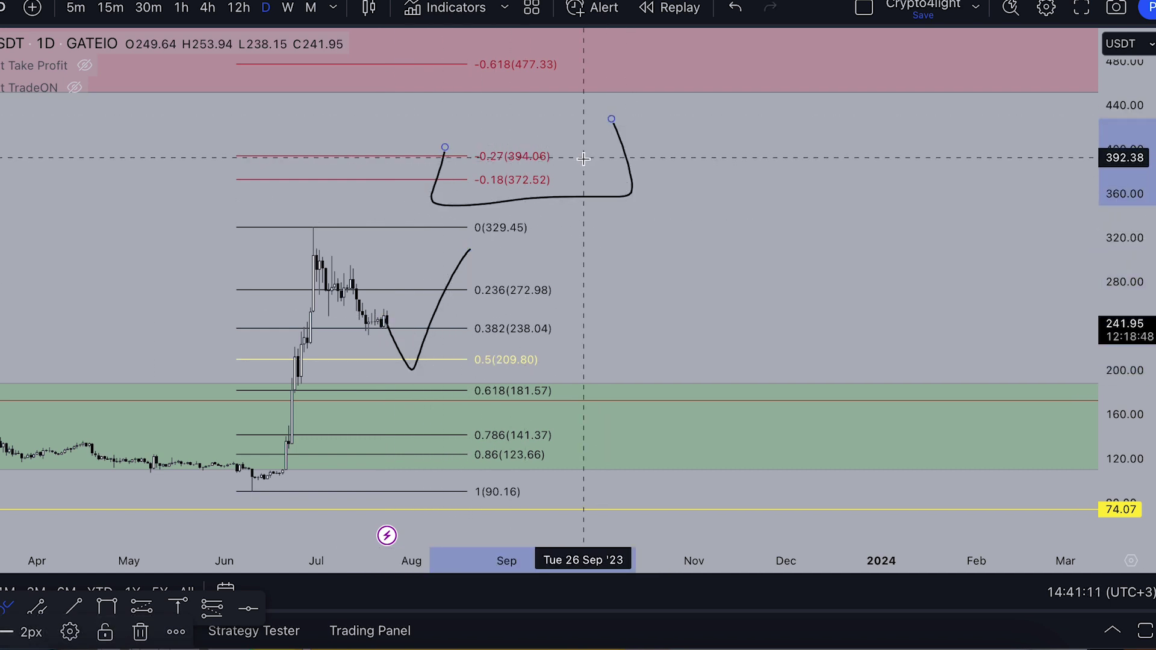
scroll(602, 189, "down", 5)
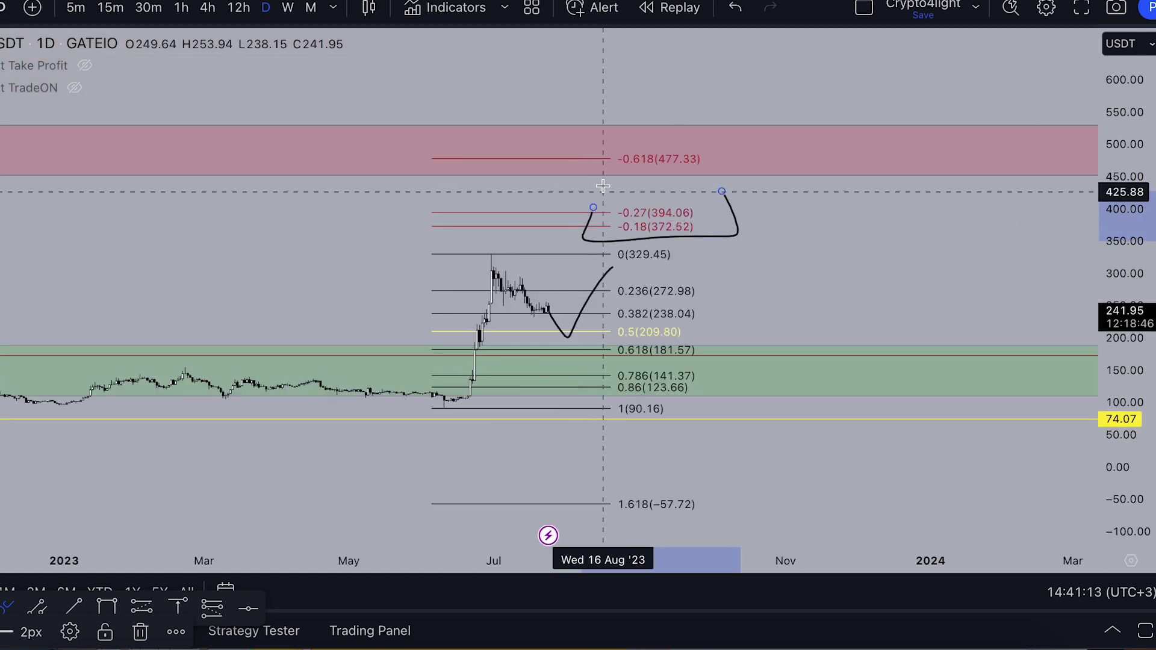
scroll(740, 168, "down", 5)
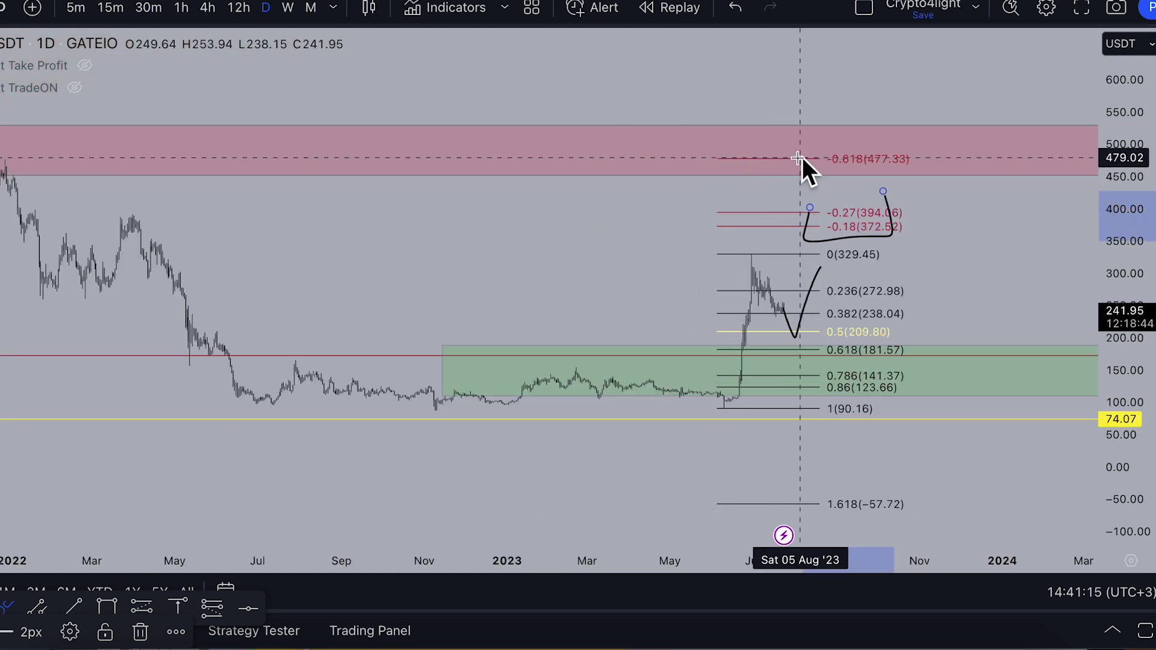
scroll(786, 165, "up", 3)
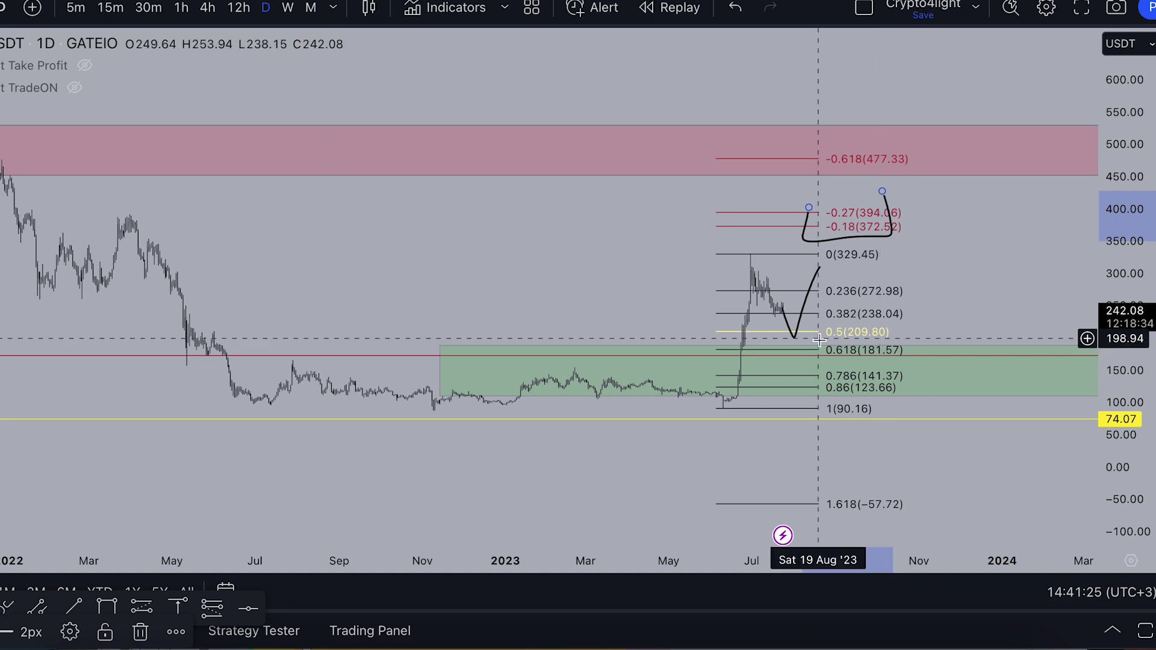
key("Delete")
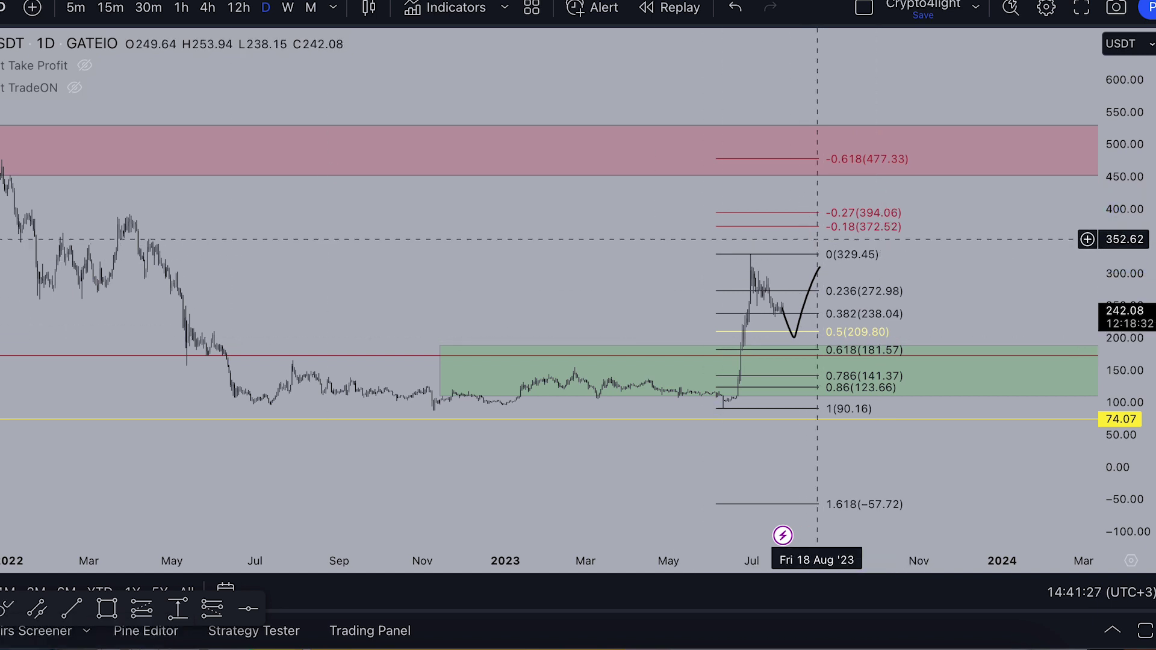
key("Delete")
Switch the chart to the 12-hour timeframe and frame the latest rally with its Fibonacci levels.
scroll(807, 265, "down", 4)
left_click_drag(818, 101, 526, 138)
scroll(613, 303, "up", 2)
scroll(616, 309, "up", 1)
left_click_drag(626, 315, 892, 273)
scroll(890, 271, "up", 3)
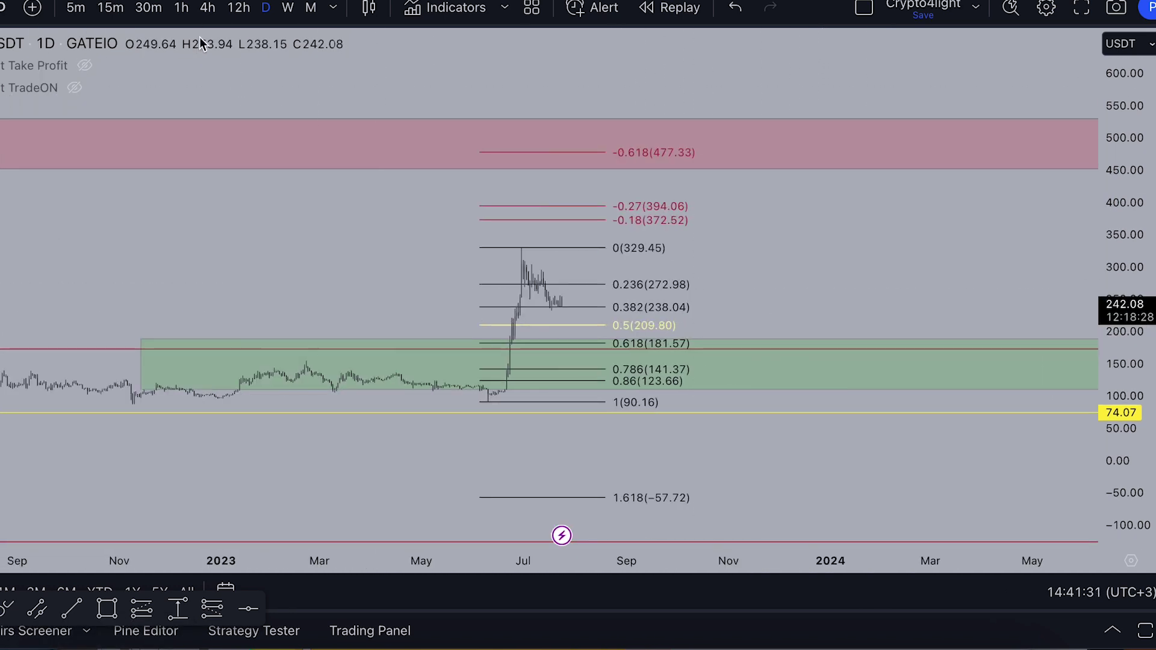
left_click(230, 12)
left_click(236, 8)
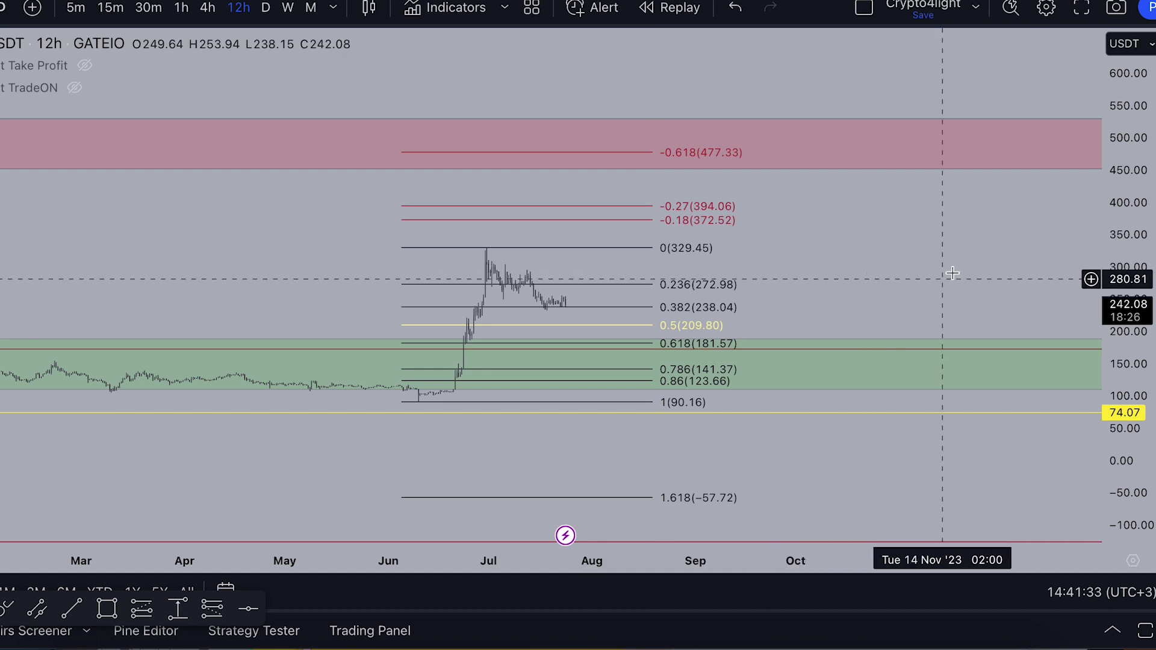
scroll(1132, 310, "up", 2)
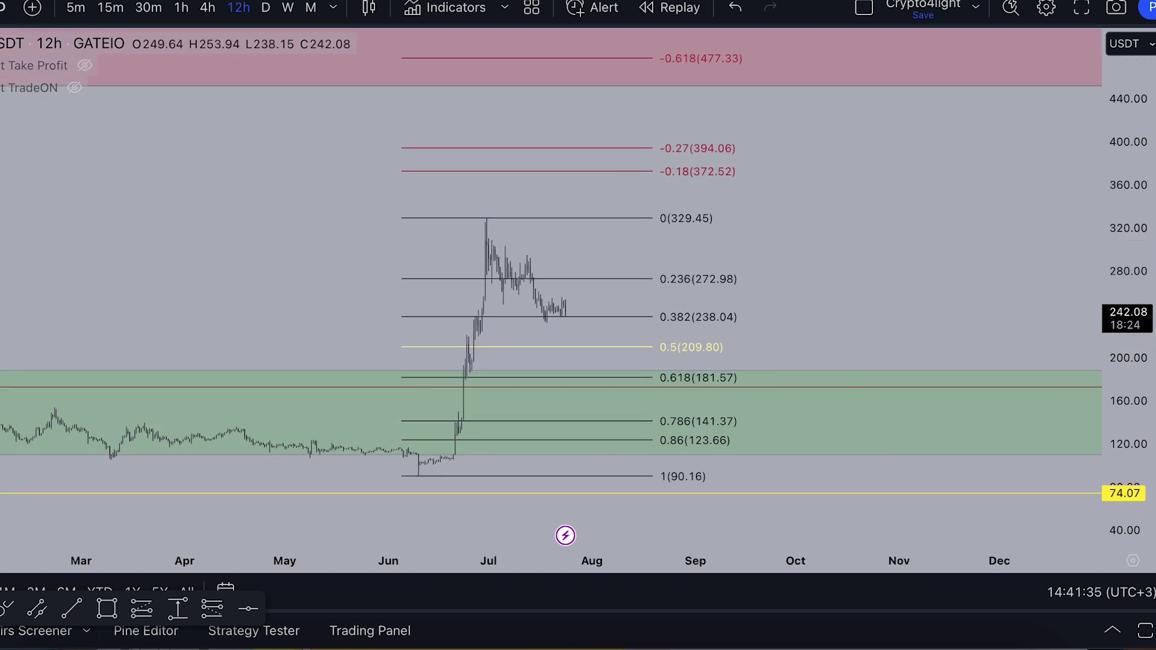
left_click_drag(844, 235, 690, 171)
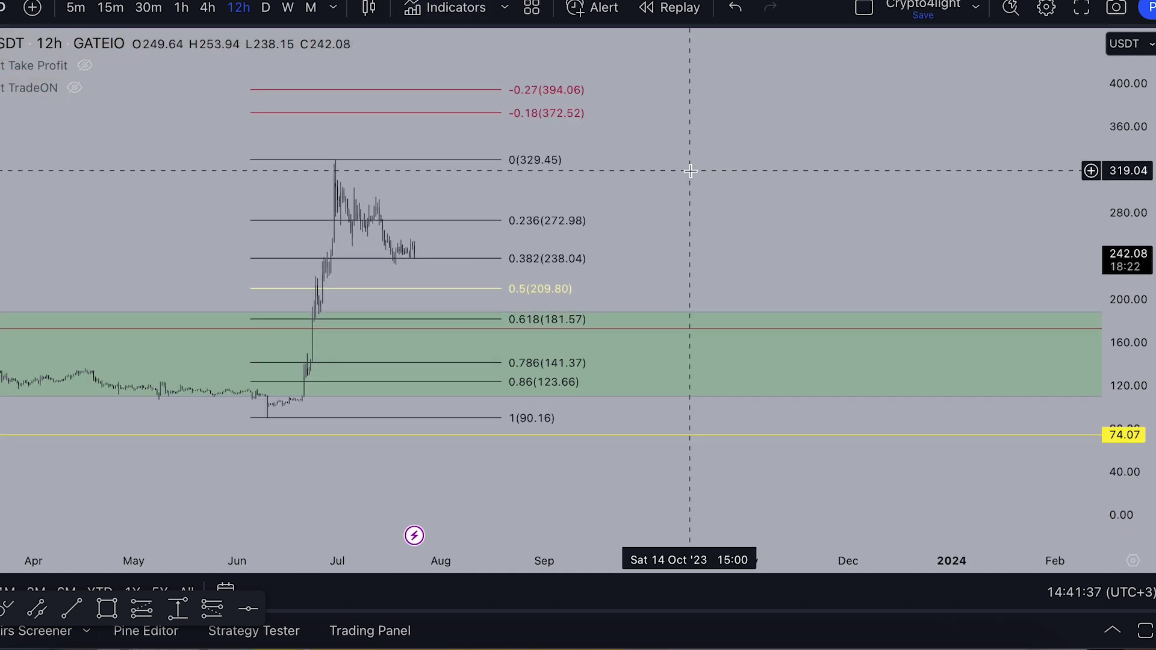
Measure the price rise from the June low at Fibonacci level 1 to the 0.382 level and discard the measurement.
left_click(179, 610)
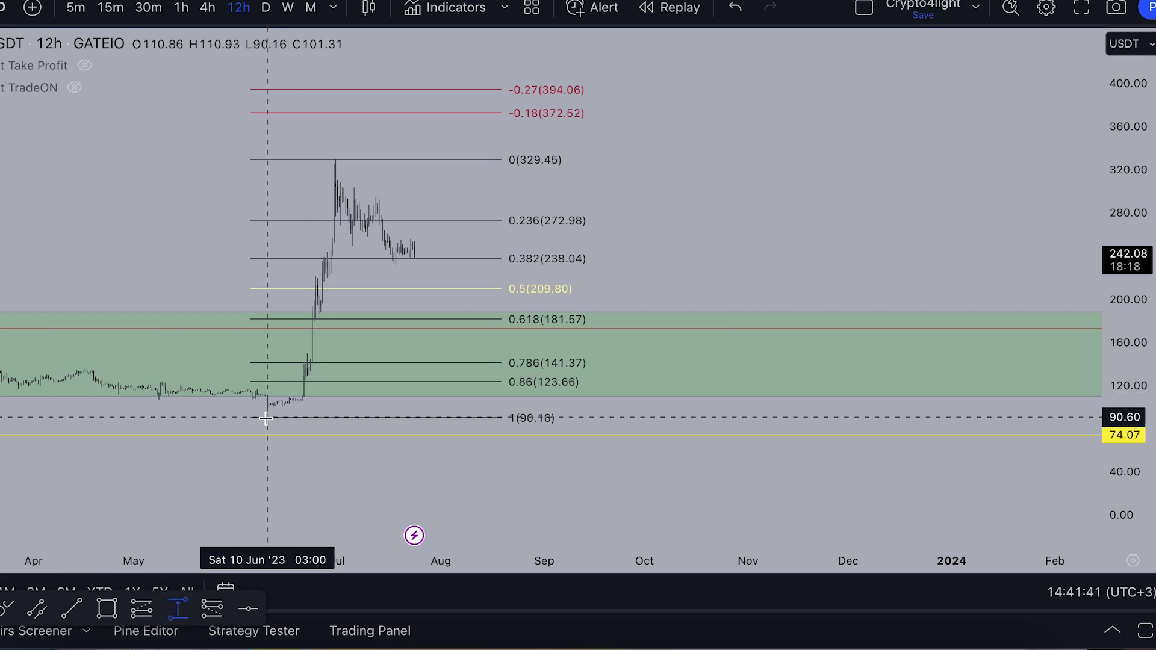
left_click(267, 418)
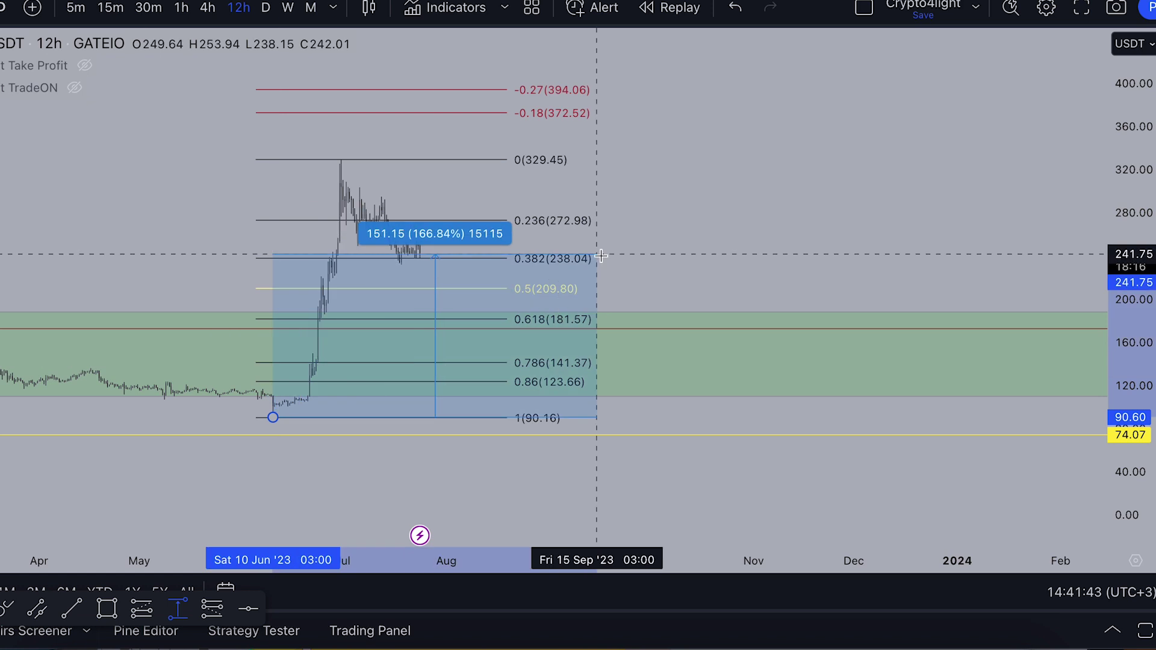
left_click(635, 259)
scroll(663, 259, "down", 2)
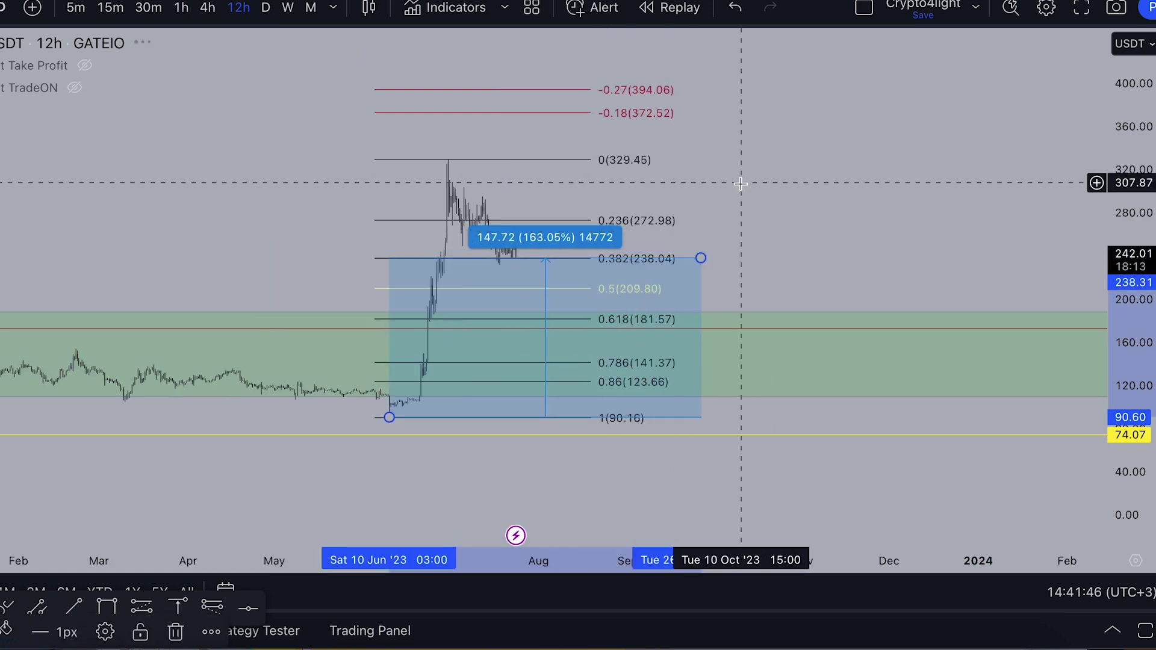
left_click(701, 259)
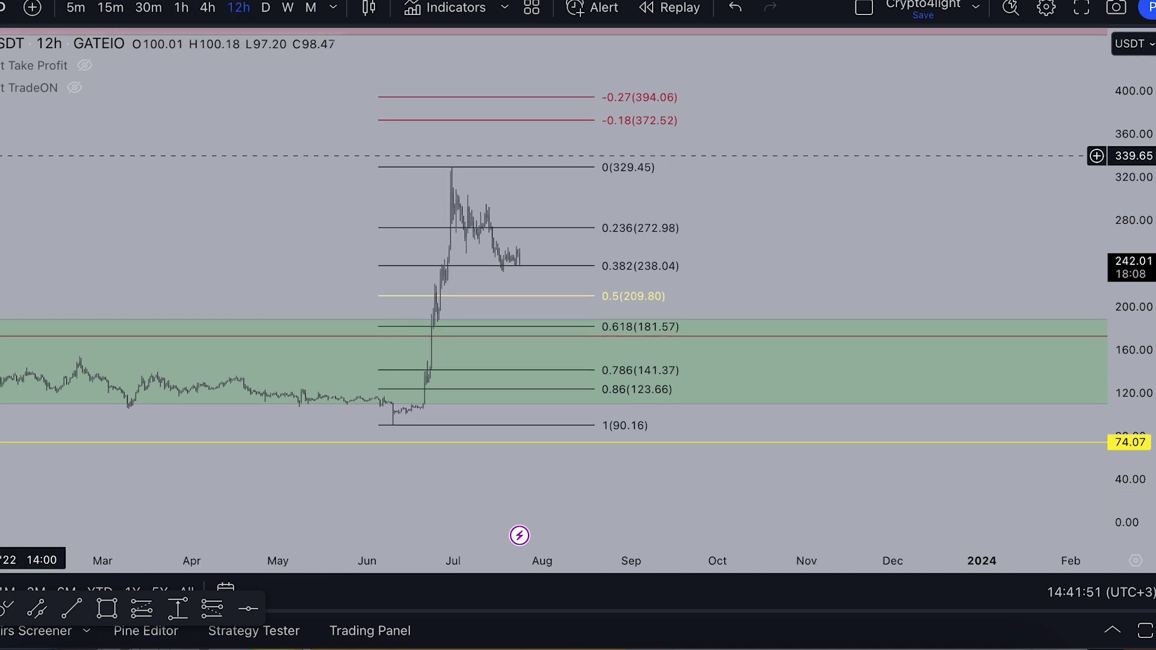
Sketch a freehand drop into the green zone, a loop around the 0.618 level and a rebound stroke, and undo them all.
mouse_move(519, 262)
left_mouse_down()
mouse_move(529, 252)
mouse_move(547, 260)
left_mouse_up()
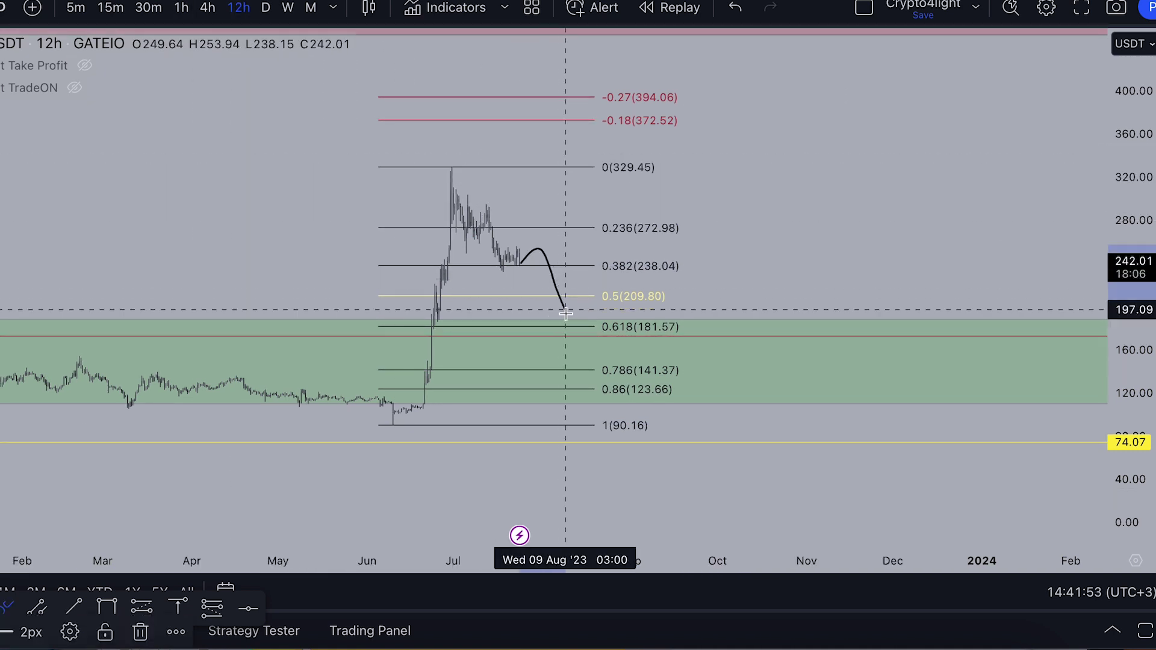
mouse_move(677, 328)
left_mouse_down()
mouse_move(601, 315)
mouse_move(402, 322)
mouse_move(431, 358)
mouse_move(697, 355)
left_mouse_up()
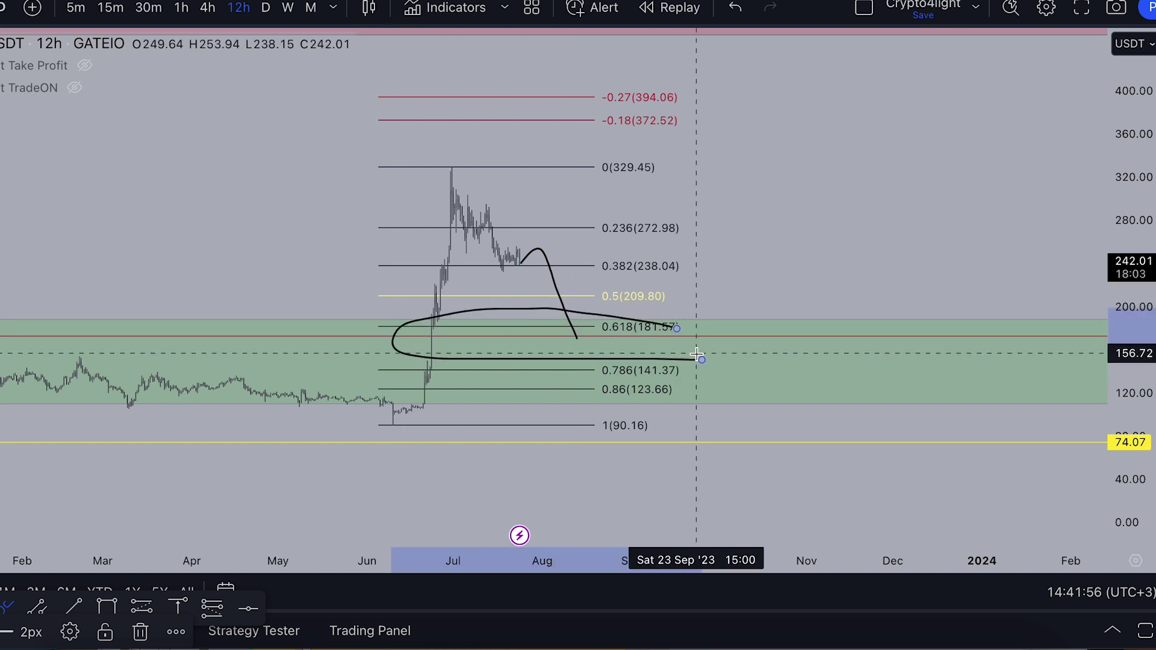
key("ctrl+z")
mouse_move(627, 342)
left_mouse_down()
mouse_move(539, 328)
mouse_move(628, 356)
mouse_move(710, 129)
left_mouse_up()
left_click(735, 9)
left_click(737, 8)
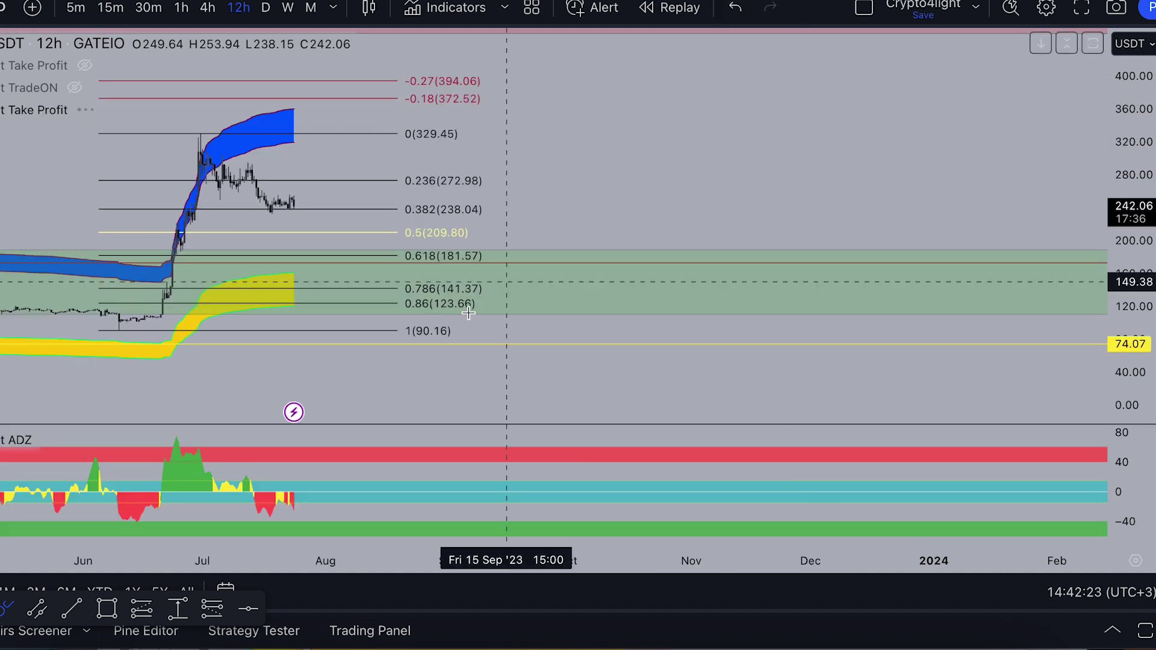
Compare the latest ADZ oscillator readings and Take Profit bands on the 12-hour and daily timeframes.
scroll(421, 181, "down", 2)
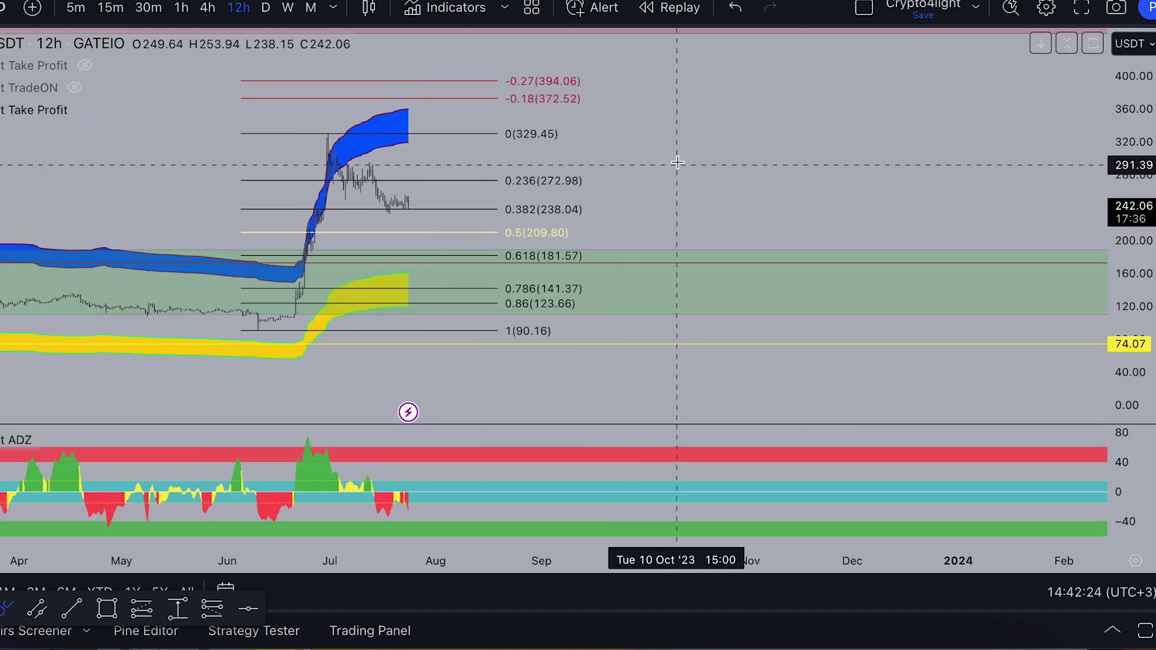
scroll(775, 173, "up", 3)
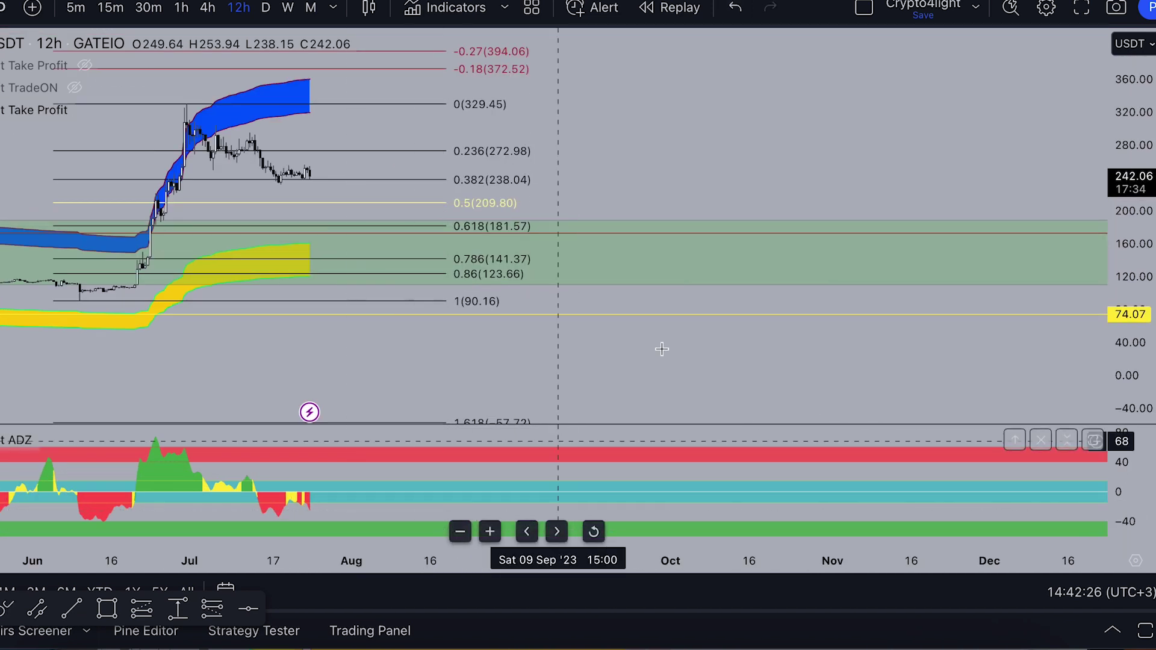
scroll(661, 346, "left", 4)
scroll(951, 164, "right", 4)
scroll(950, 163, "up", 2)
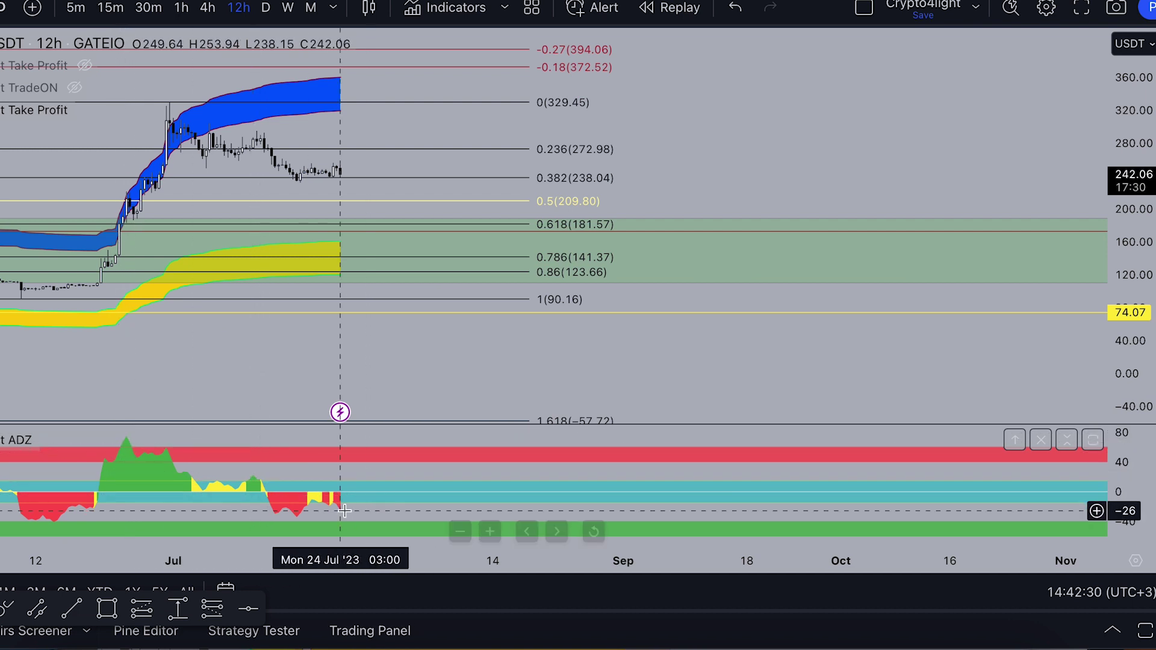
left_click(273, 13)
scroll(540, 349, "up", 2)
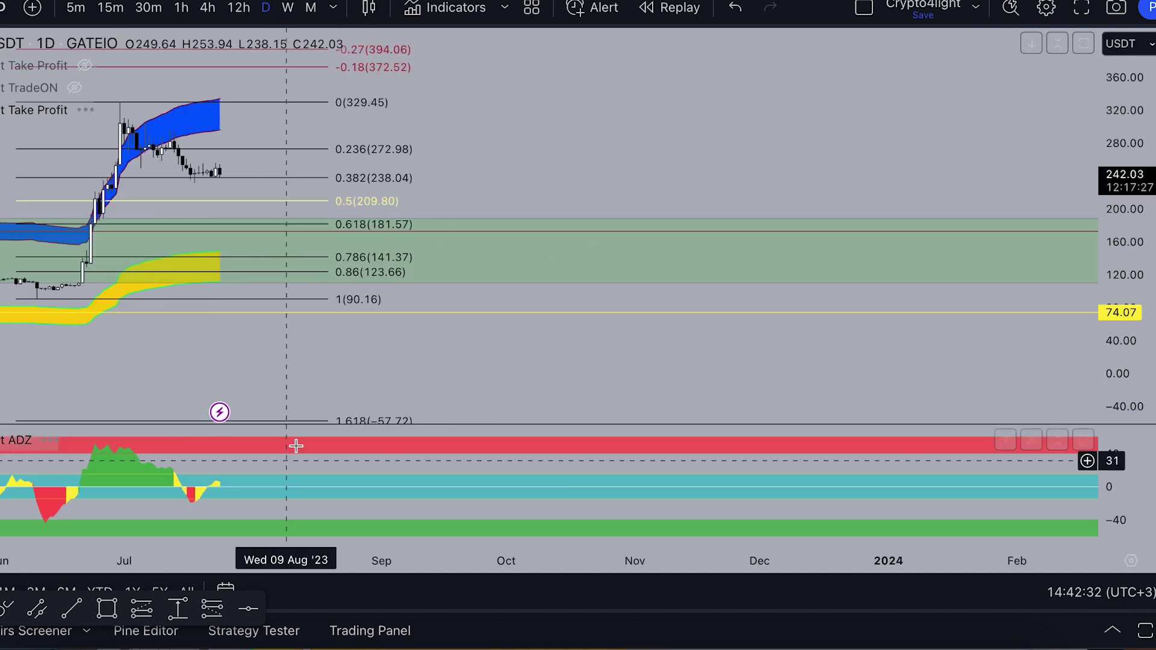
scroll(512, 290, "down", 3)
left_click_drag(720, 143, 964, 133)
scroll(600, 326, "up", 4)
scroll(456, 488, "up", 3)
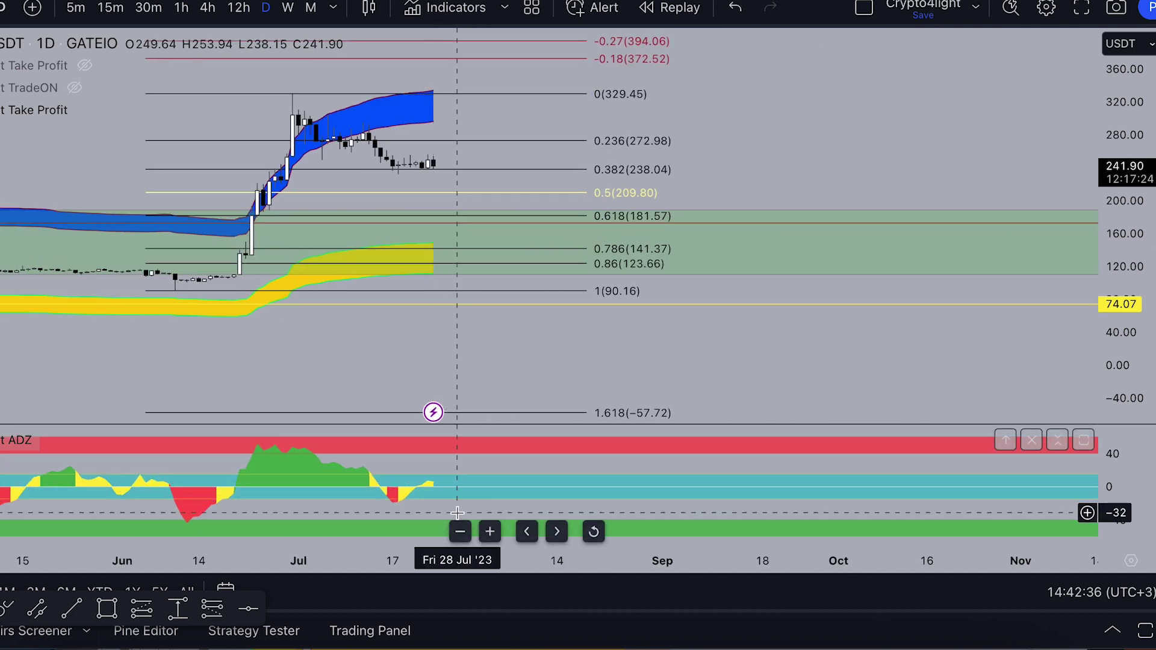
scroll(457, 513, "down", 3)
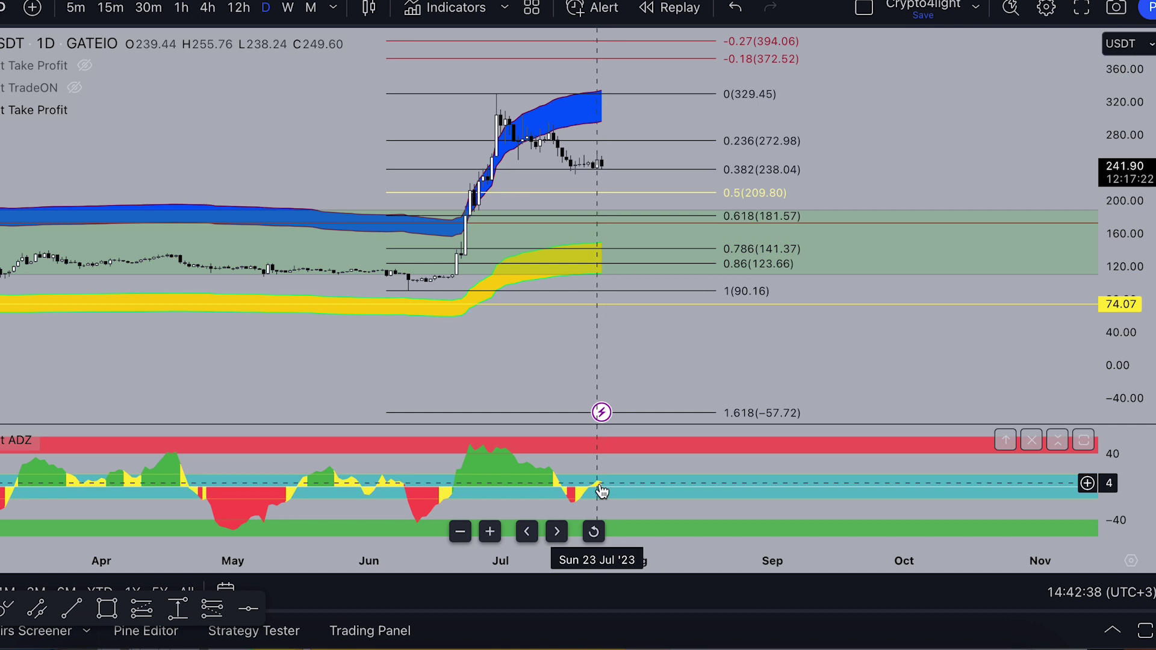
Sketch a freehand double-bottom path from the latest daily candle through the green zone and up towards the 0 level, and undo it.
scroll(945, 132, "up", 3)
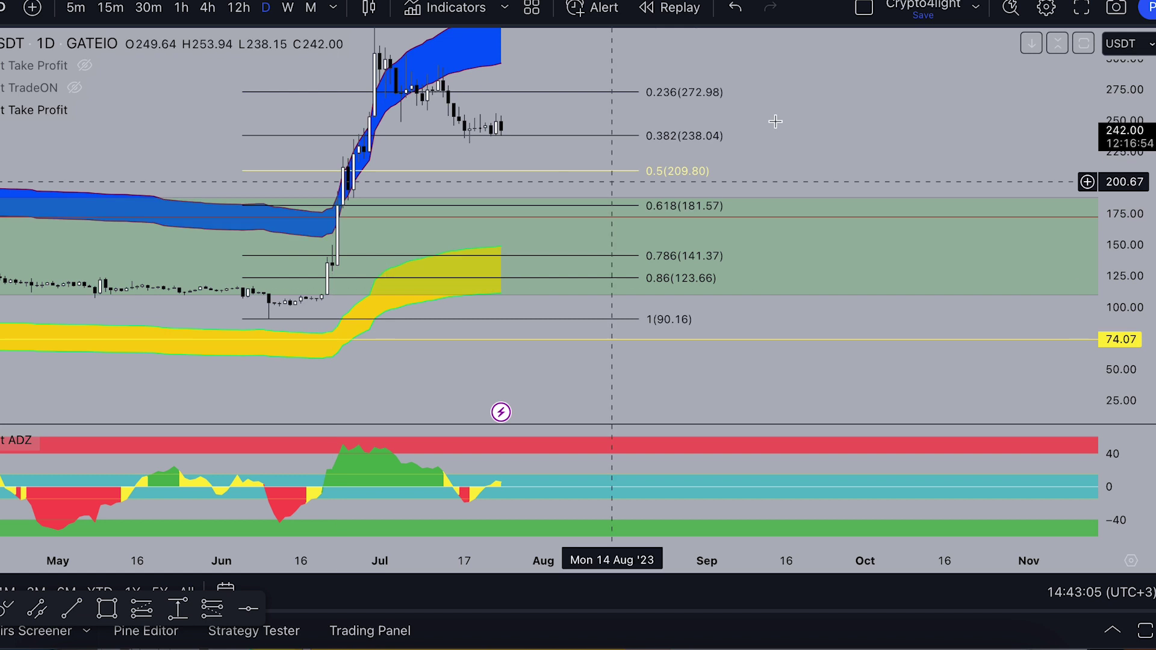
left_click_drag(830, 151, 793, 266)
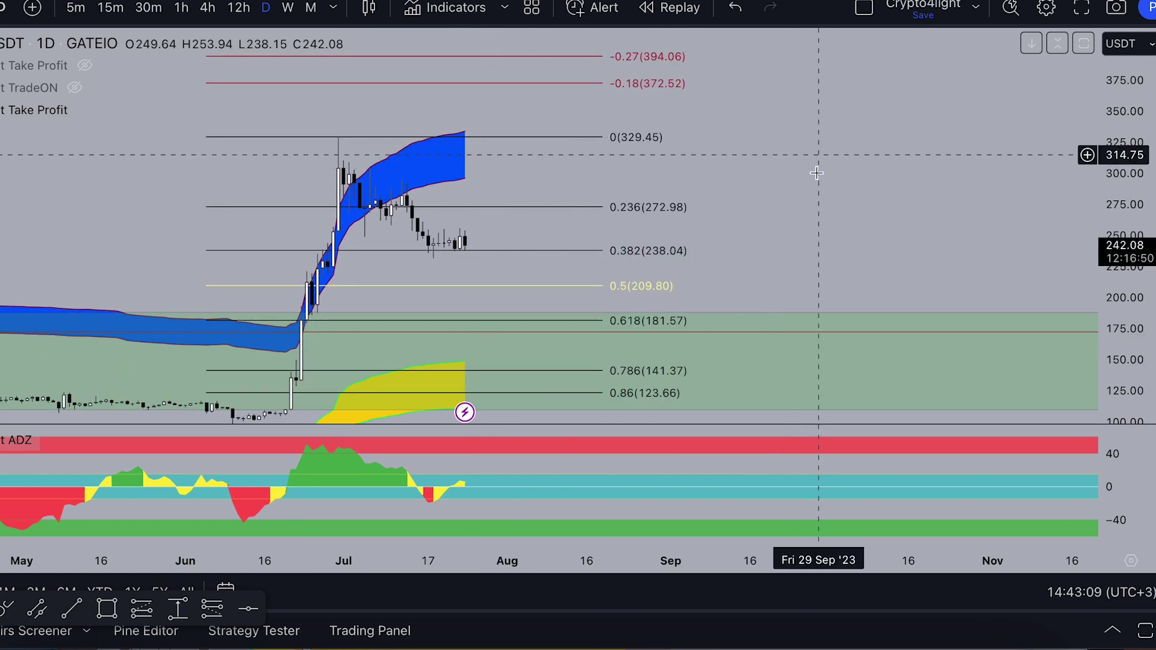
left_click_drag(820, 154, 828, 110)
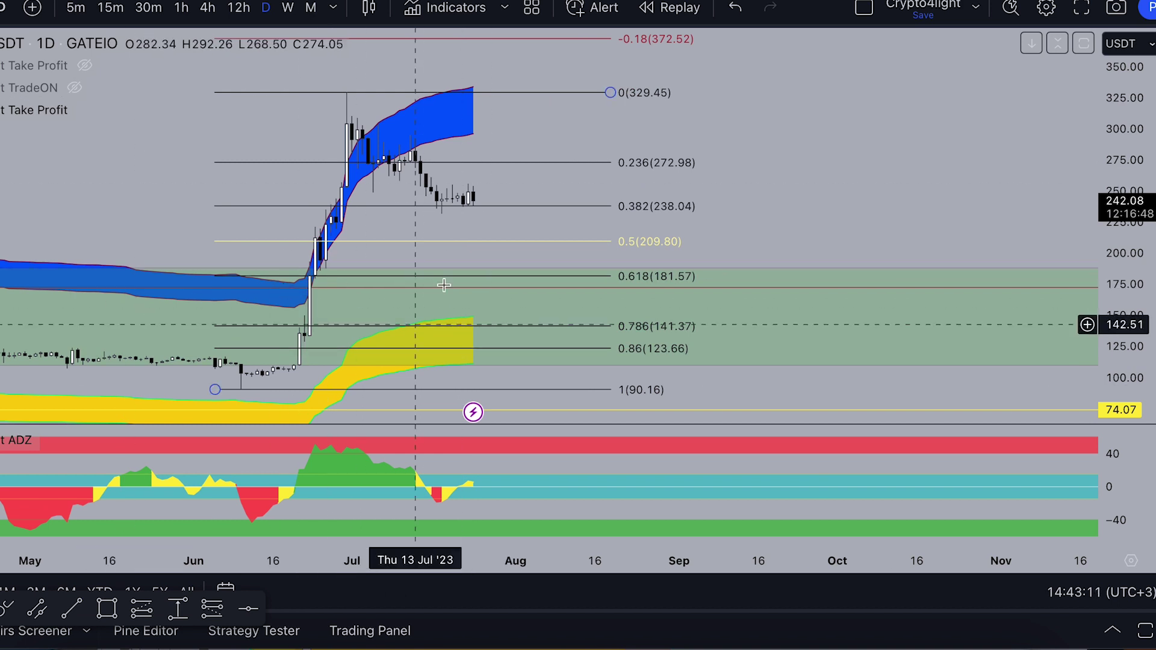
scroll(455, 202, "up", 1)
mouse_move(444, 193)
left_mouse_down()
mouse_move(480, 317)
mouse_move(639, 112)
left_mouse_up()
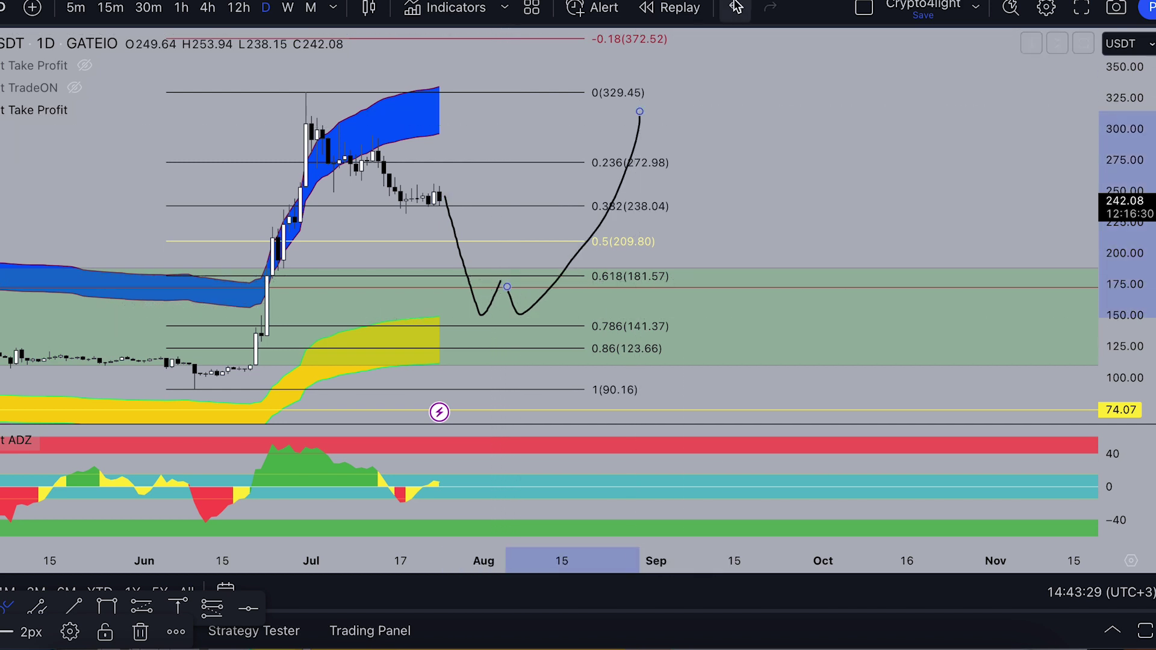
left_click(736, 6)
left_click(736, 6)
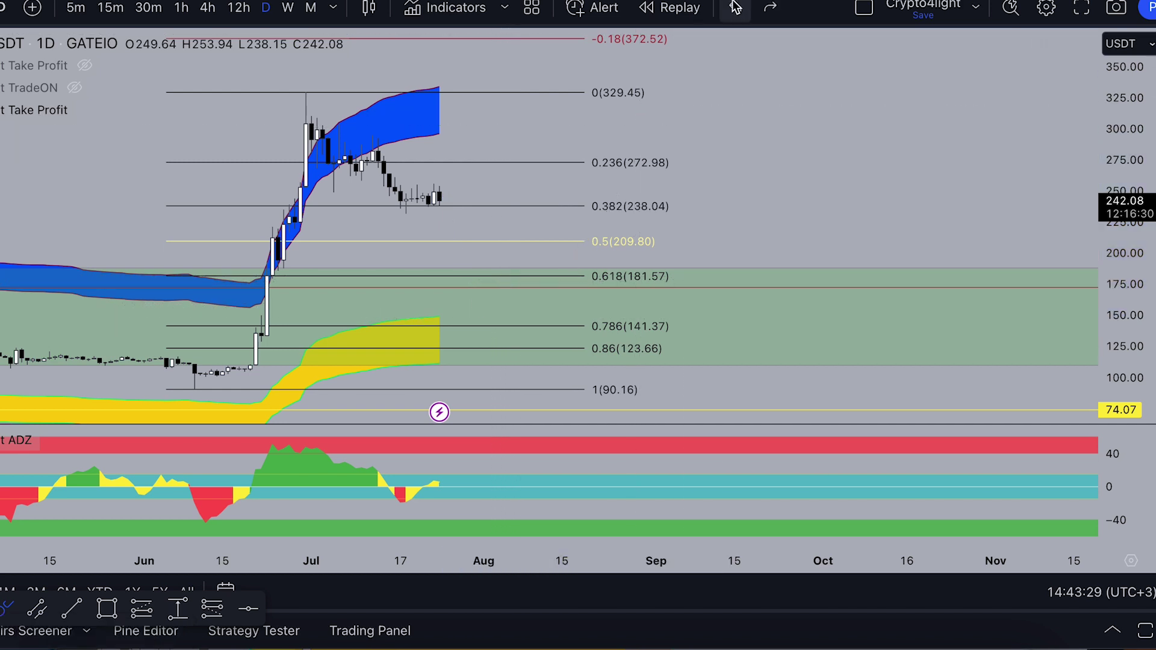
Switch the chart to the 12-hour timeframe, try a freehand stroke from the yellow band's upper edge, and undo the stroke.
left_click(239, 8)
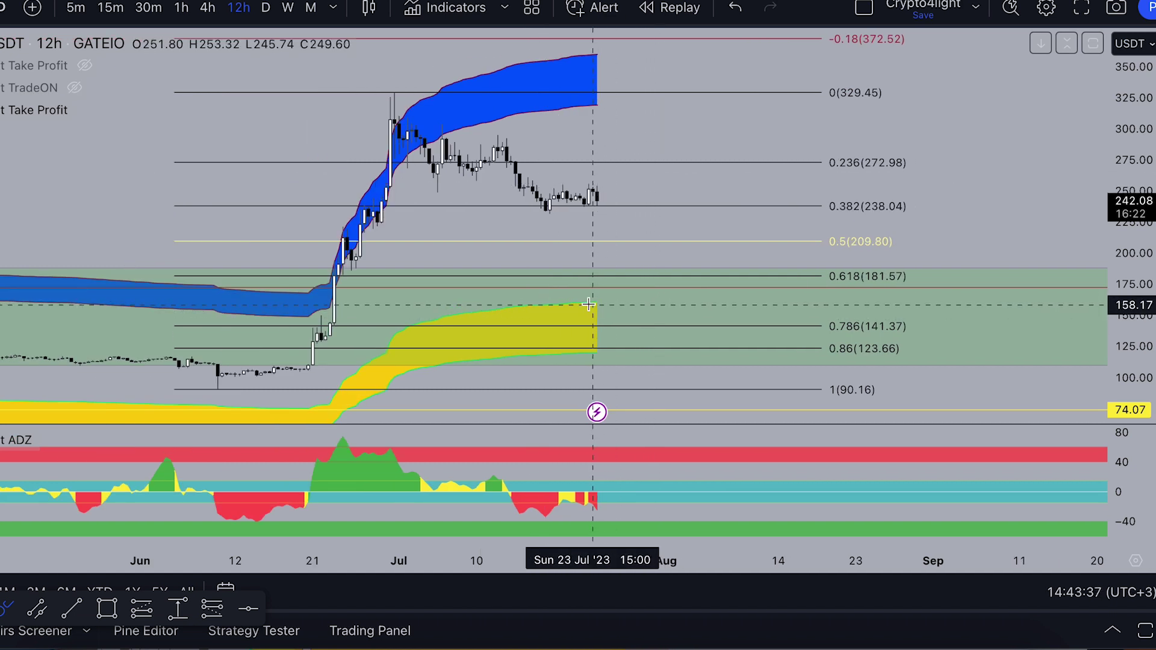
left_click_drag(594, 305, 762, 235)
left_click(736, 7)
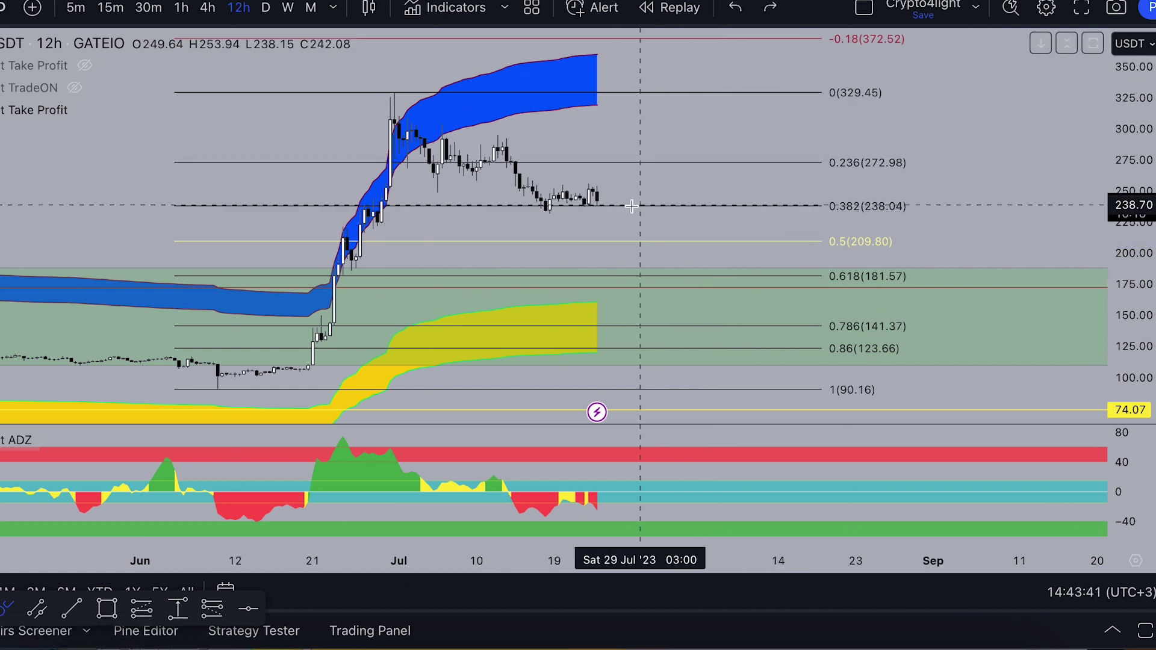
Remove the Take Profit indicator that plots the blue and yellow bands, and show the TradeON signals.
scroll(325, 120, "up", 1)
mouse_move(2, 109)
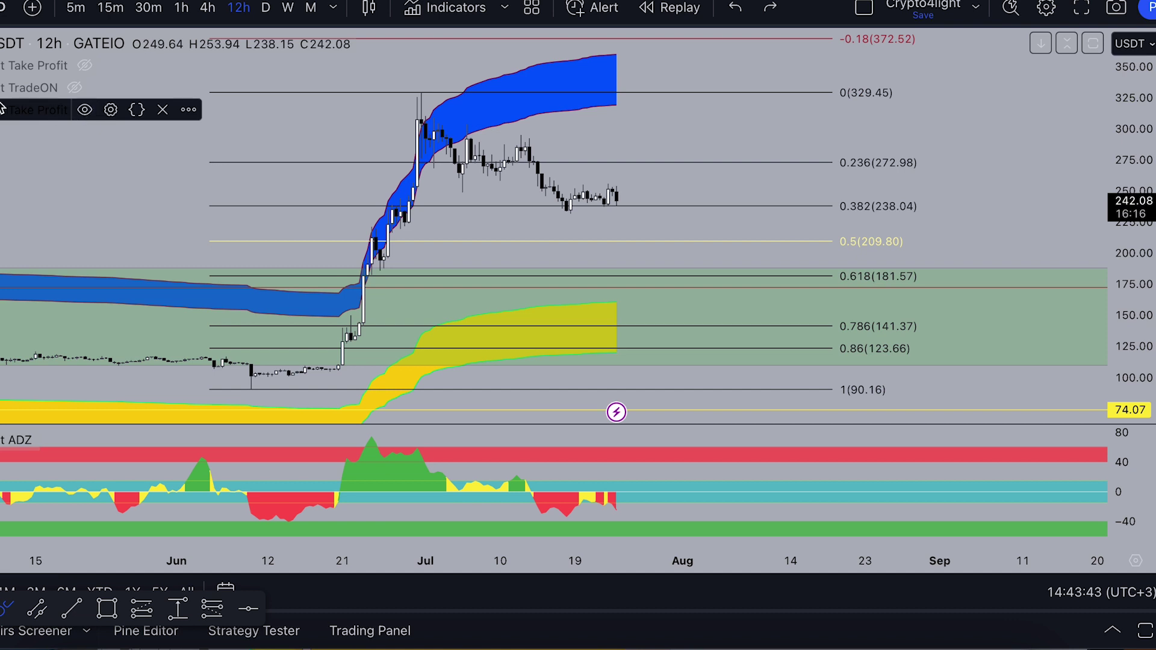
left_click(163, 110)
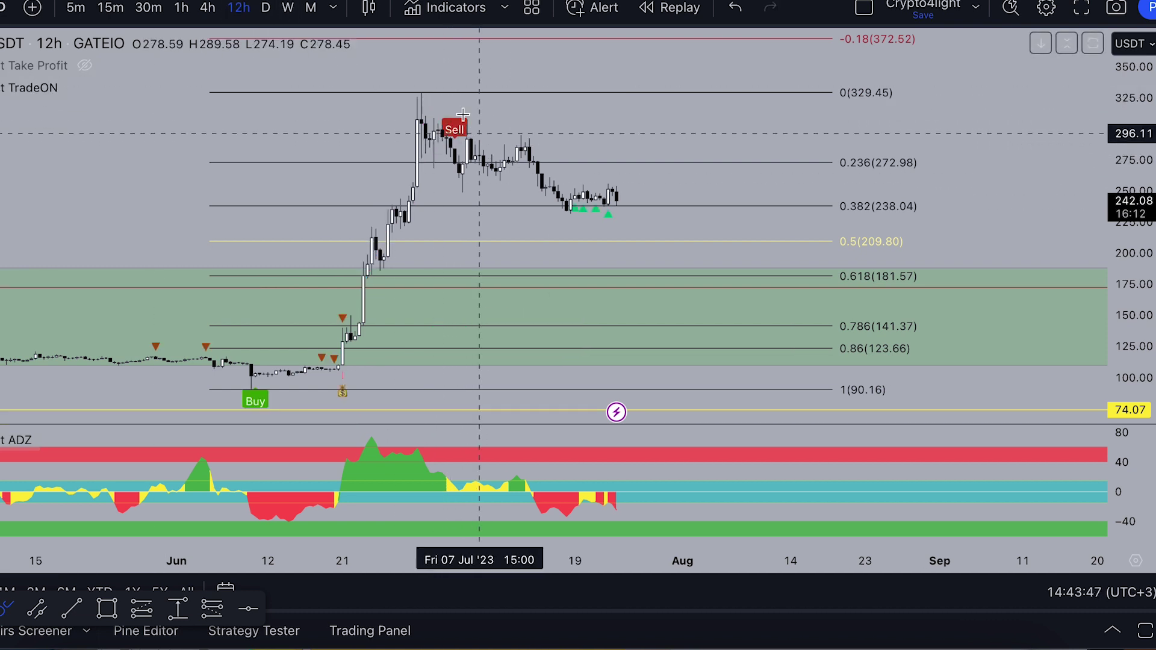
Check the TradeON signals on the latest 12-hour candles and switch the chart to the daily timeframe.
scroll(578, 181, "up", 1)
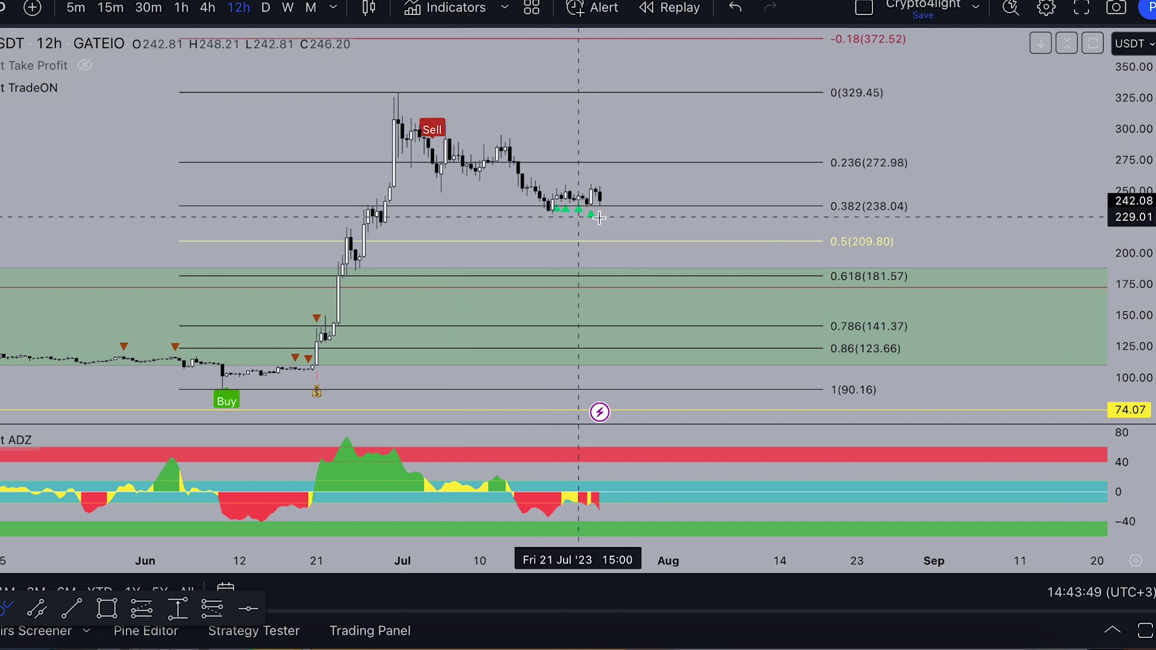
left_click(266, 7)
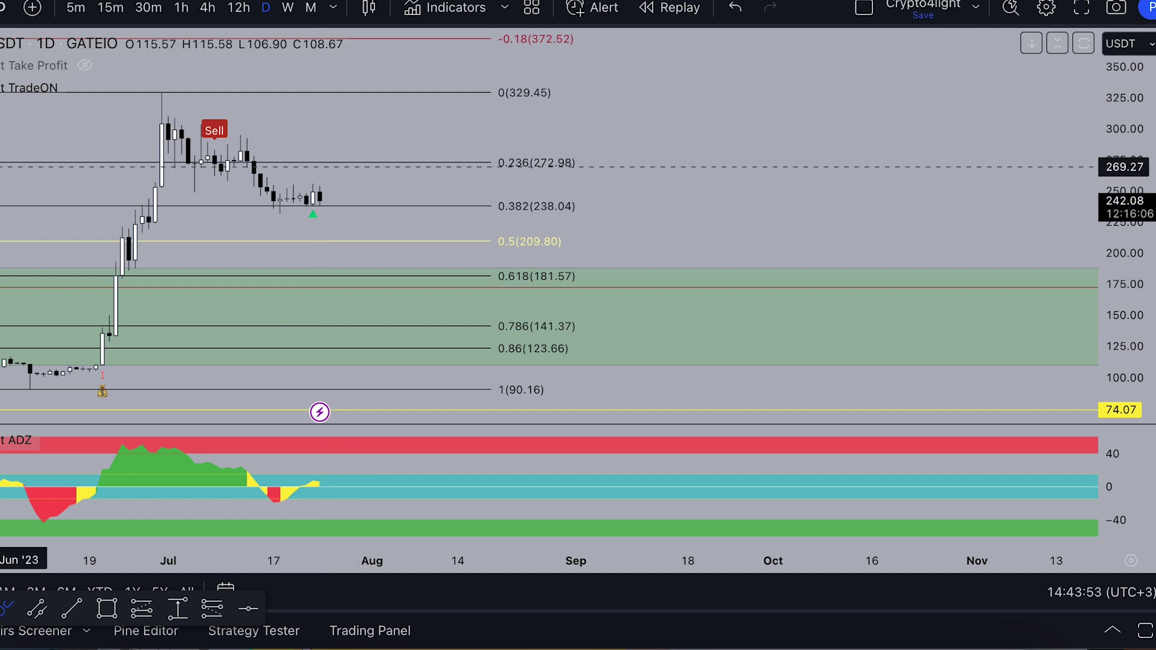
Sketch a freehand pullback path from the latest daily candle to the 0.5 level, circle the 0.5, 0.618 and 0.786 levels, and undo the strokes.
left_click_drag(319, 202, 347, 175)
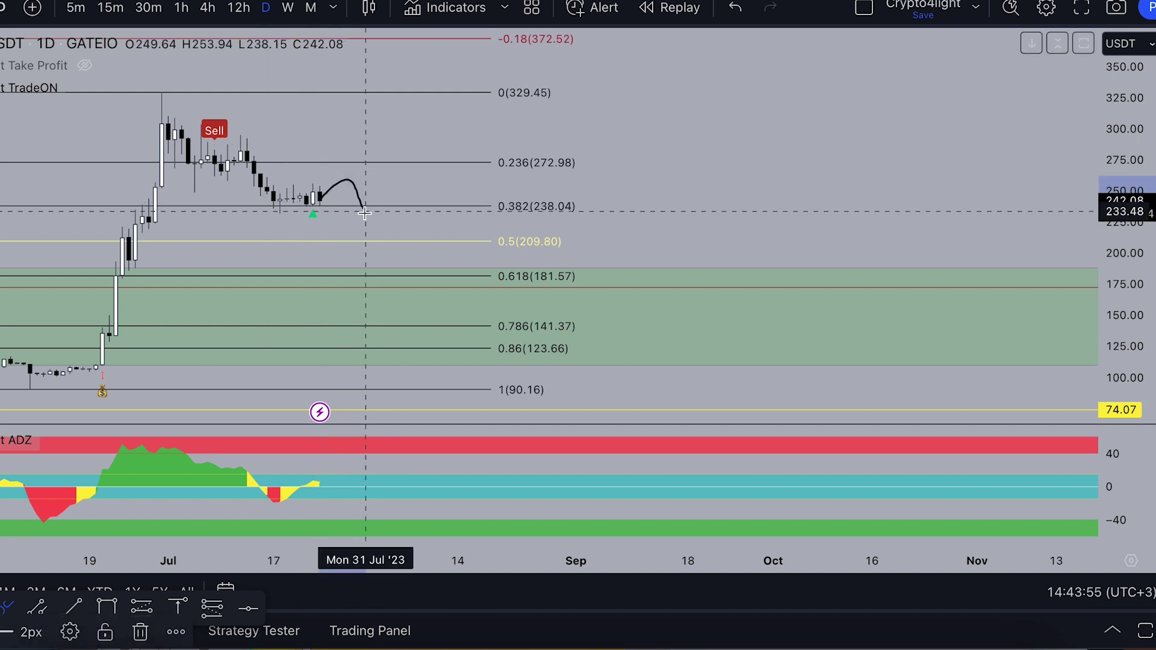
mouse_move(524, 232)
left_mouse_down()
mouse_move(361, 257)
mouse_move(438, 258)
left_mouse_up()
mouse_move(527, 269)
left_mouse_down()
mouse_move(331, 279)
mouse_move(503, 297)
left_mouse_up()
left_click_drag(547, 329, 530, 334)
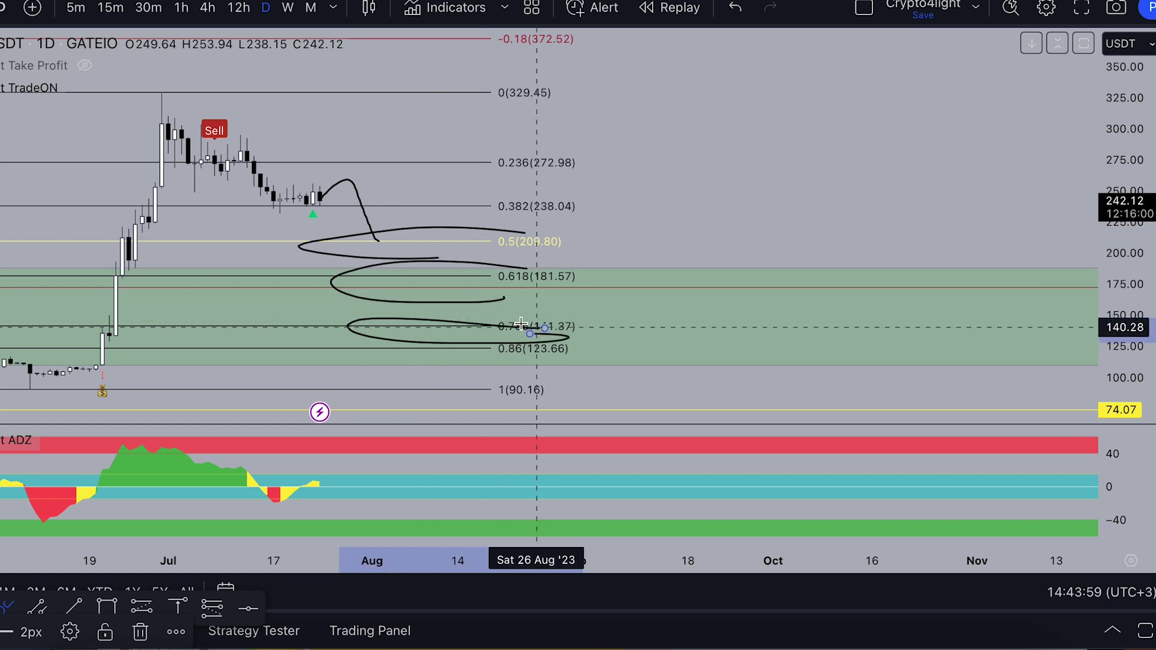
left_click(741, 11)
left_click(741, 10)
left_click(742, 10)
left_click(741, 11)
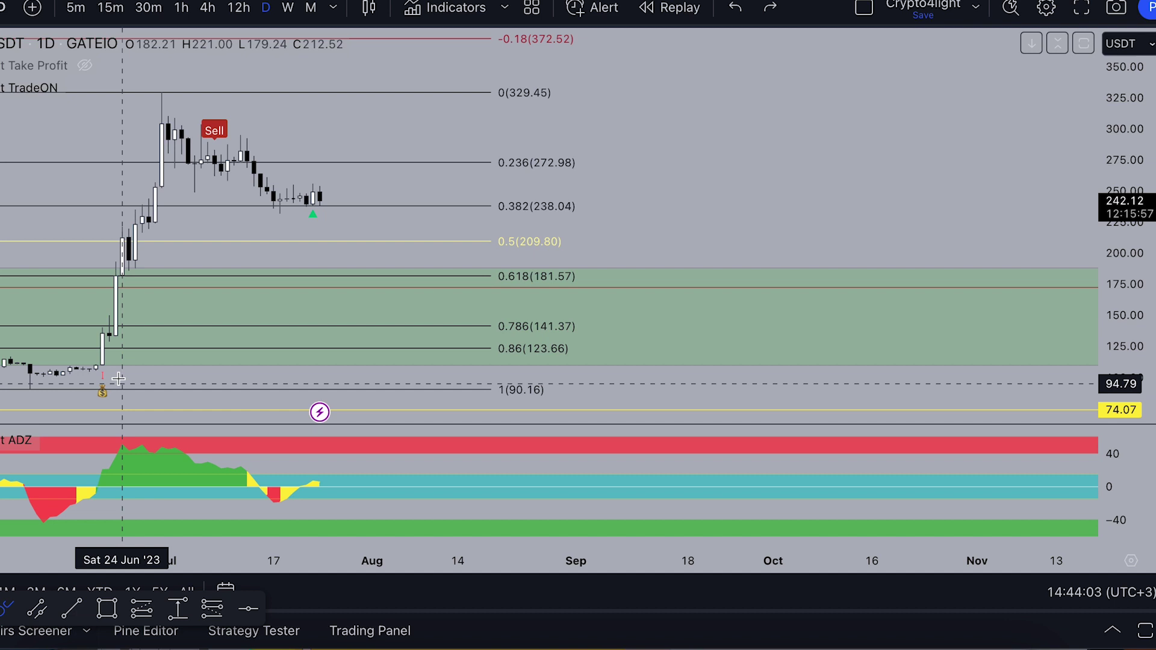
Try freehand marking on the daily chart near the June low at the 1 level, and undo it.
left_click_drag(121, 381, 116, 393)
left_click(737, 9)
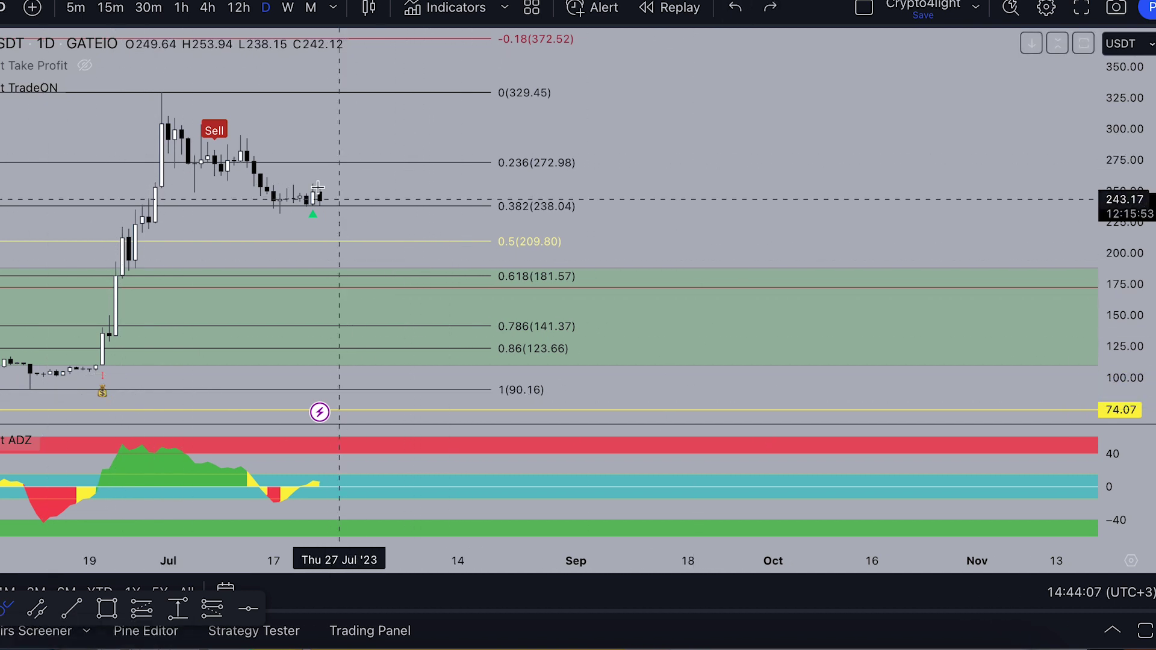
left_click_drag(452, 275, 633, 192)
scroll(783, 72, "down", 2)
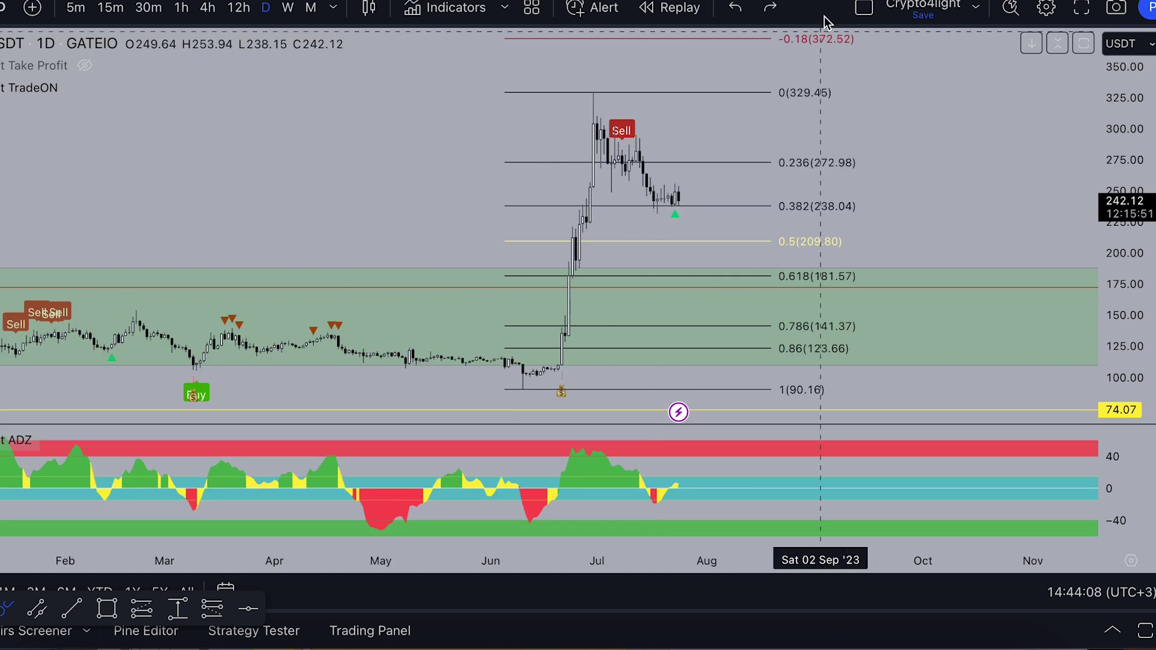
left_click(735, 17)
Switch the chart to the 12-hour timeframe and examine price against the Fibonacci levels up to -0.618.
scroll(407, 101, "down", 3)
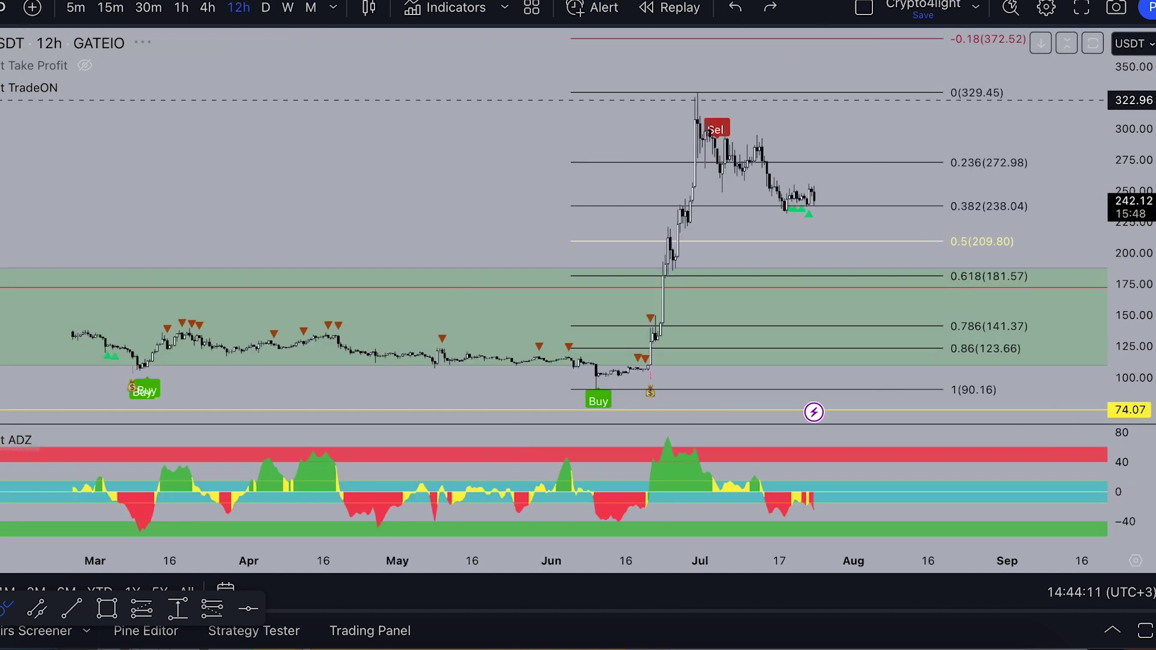
scroll(424, 161, "down", 2)
left_click_drag(428, 162, 52, 169)
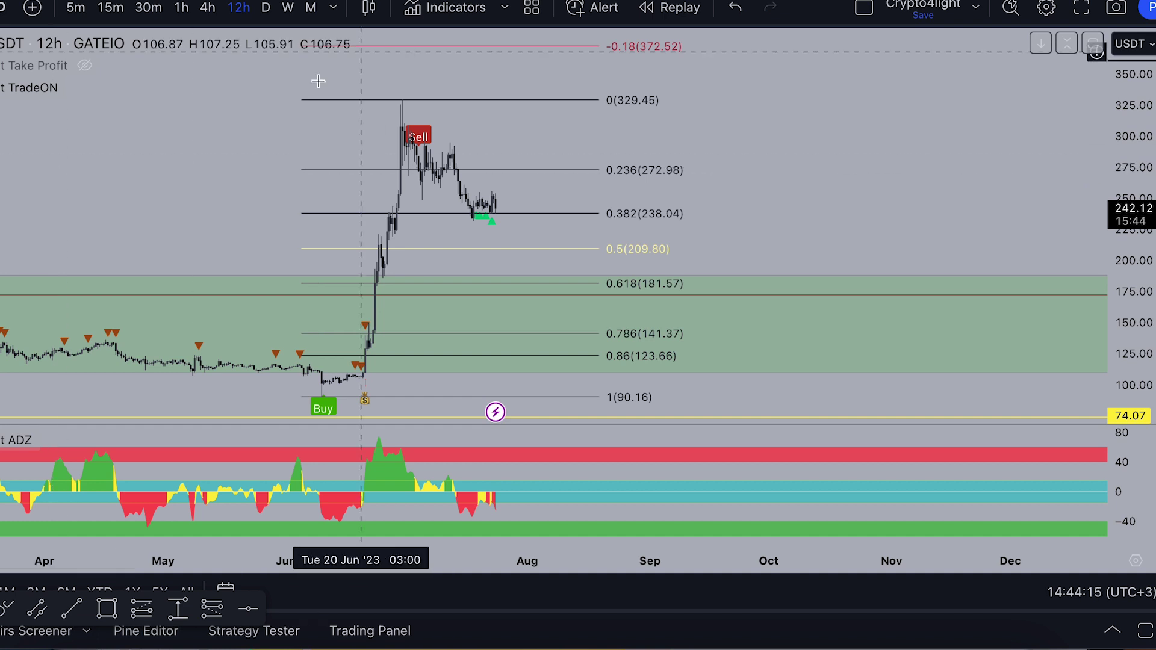
scroll(456, 232, "up", 1)
left_click_drag(729, 155, 778, 134)
scroll(752, 164, "down", 1)
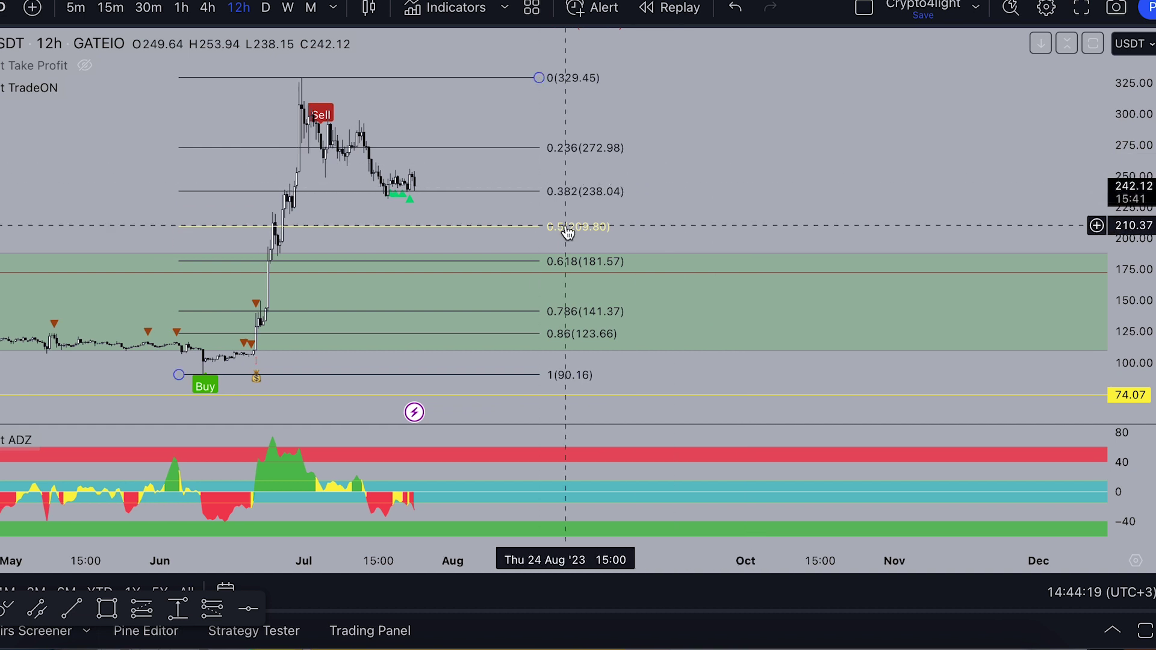
left_click_drag(742, 177, 751, 192)
scroll(752, 192, "down", 1)
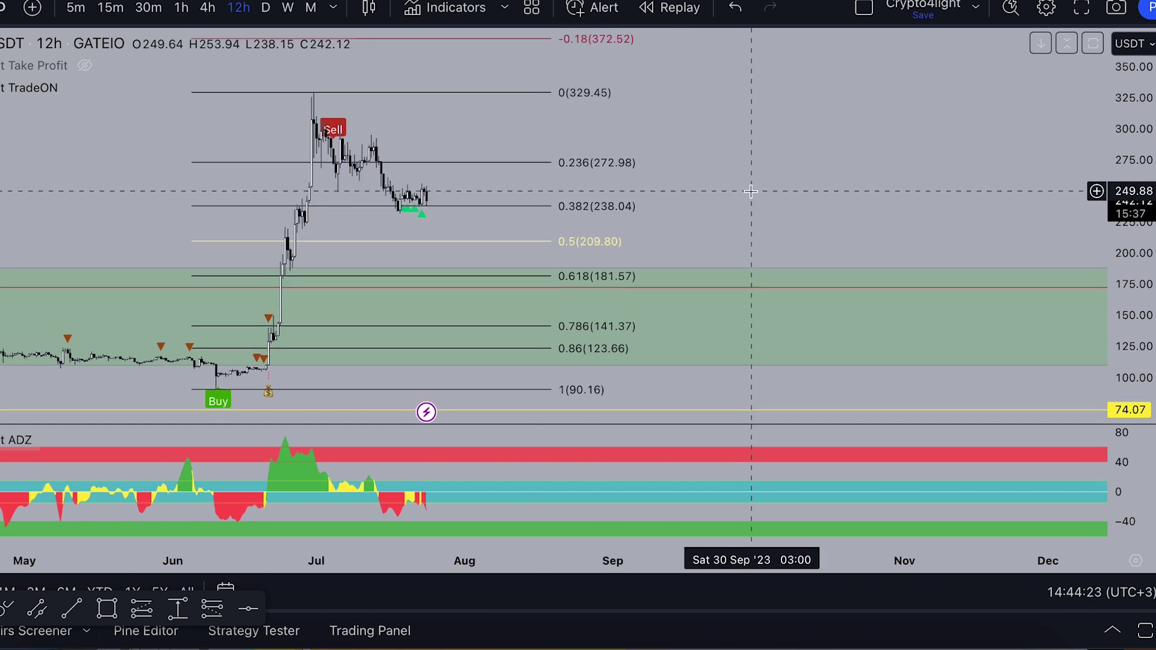
scroll(771, 205, "left", 2)
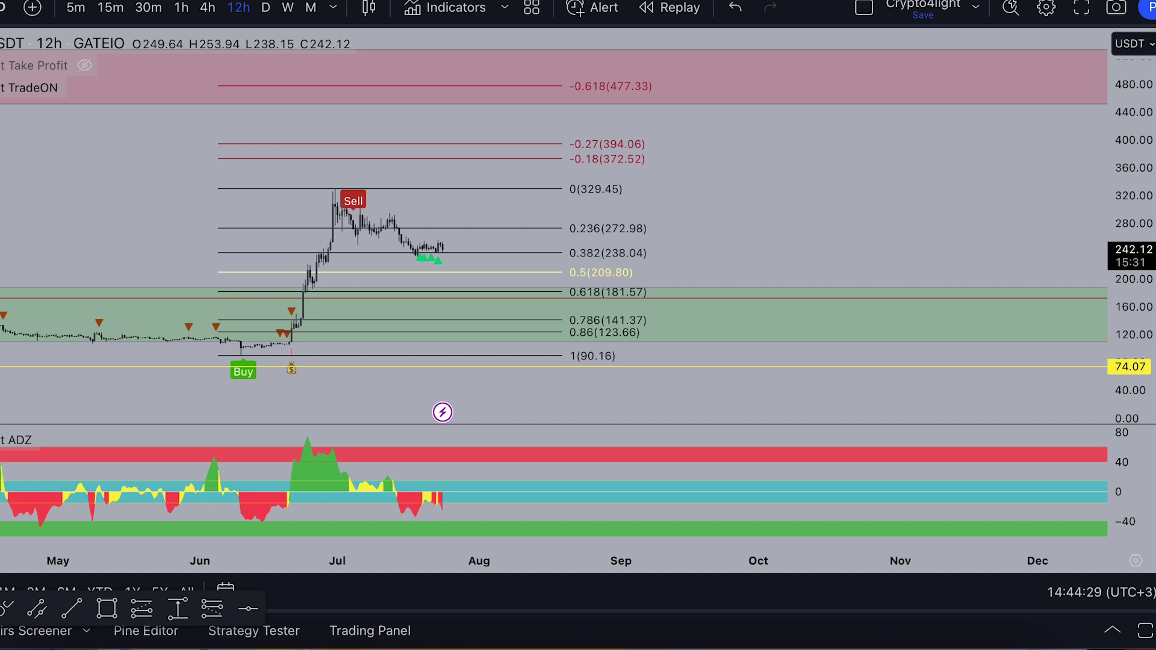
Sketch a freehand path from the latest 12-hour candle up to the -0.618 level and down into the green zone, add a downward stroke, and undo both.
mouse_move(447, 249)
left_mouse_down()
mouse_move(575, 89)
mouse_move(658, 298)
left_mouse_up()
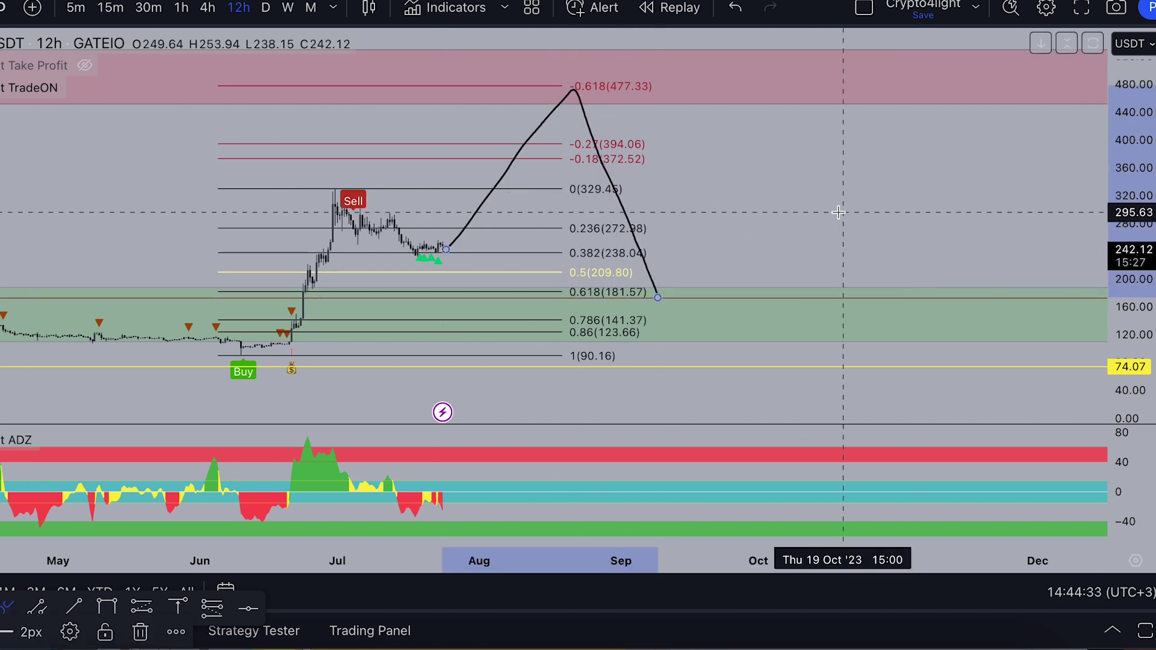
left_click_drag(446, 248, 470, 300)
left_click(736, 7)
left_click(736, 8)
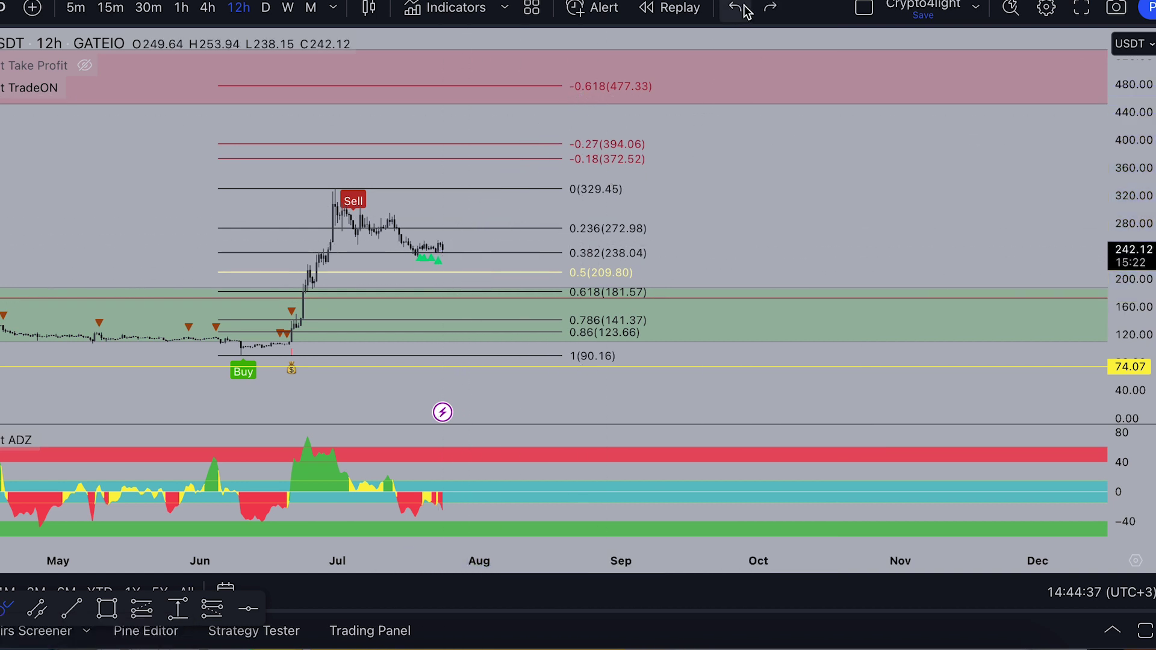
Review the 12-hour price history with its Buy and Sell signals from late 2022 onwards.
scroll(689, 107, "down", 5)
left_click(5, 609)
scroll(271, 167, "down", 4)
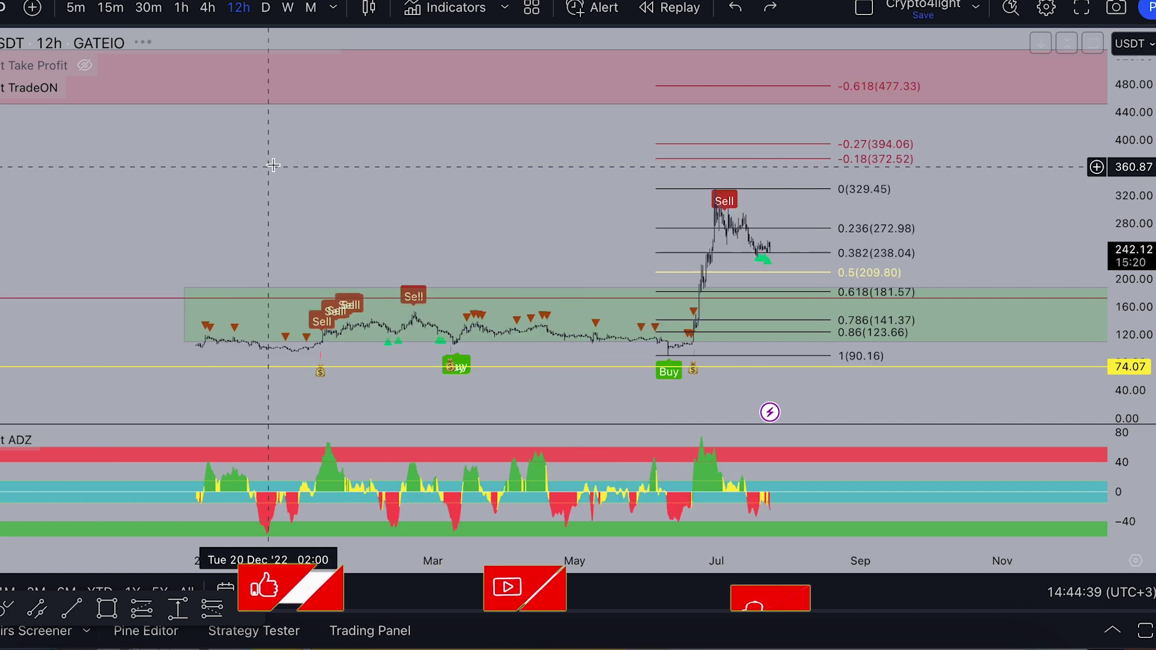
left_click_drag(443, 159, 152, 175)
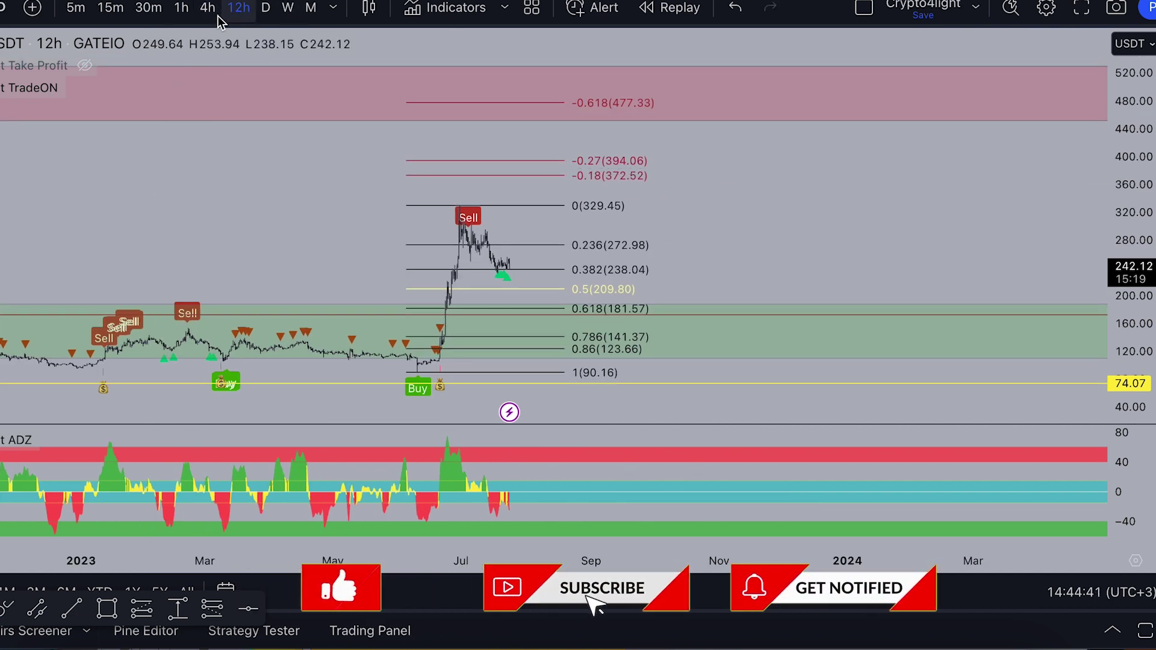